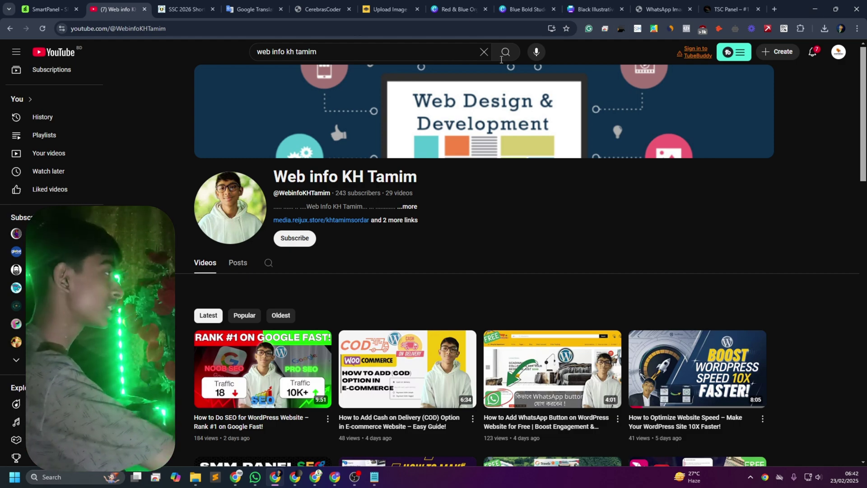
Switch from the YouTube channel page to the TSC Panel admin Users list
left_click(721, 5)
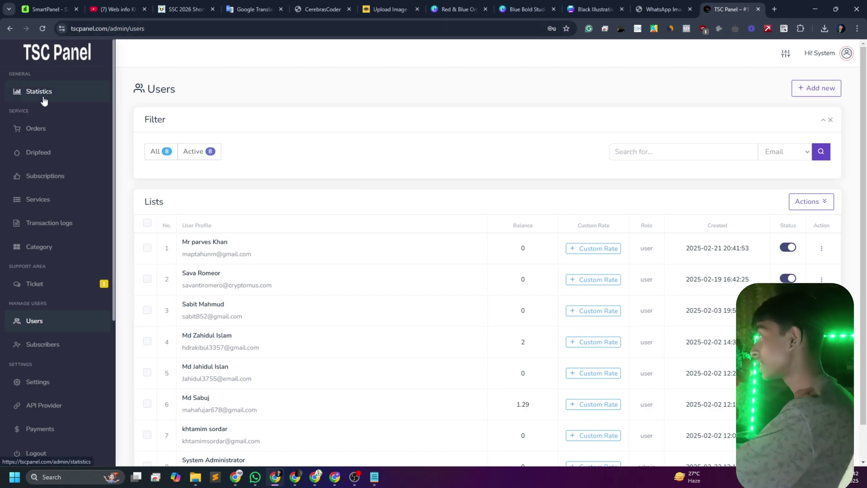
Review the TSC Panel statistics dashboard and scroll through the orders list
left_click(61, 94)
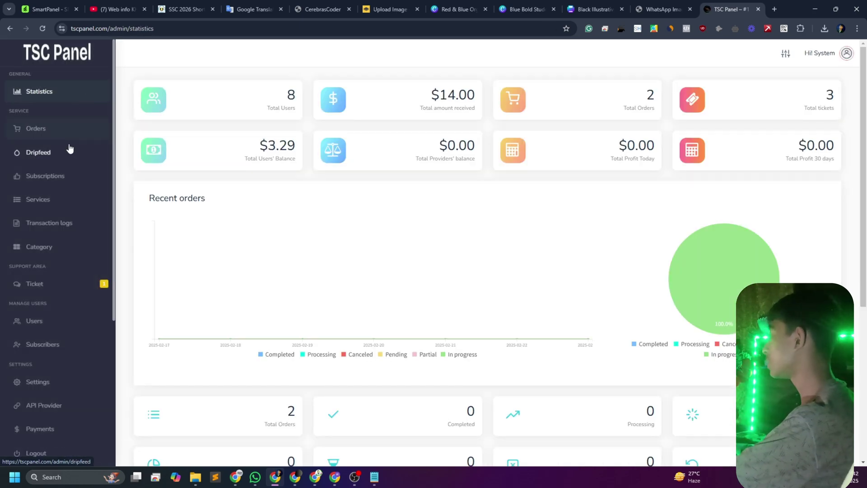
left_click(45, 134)
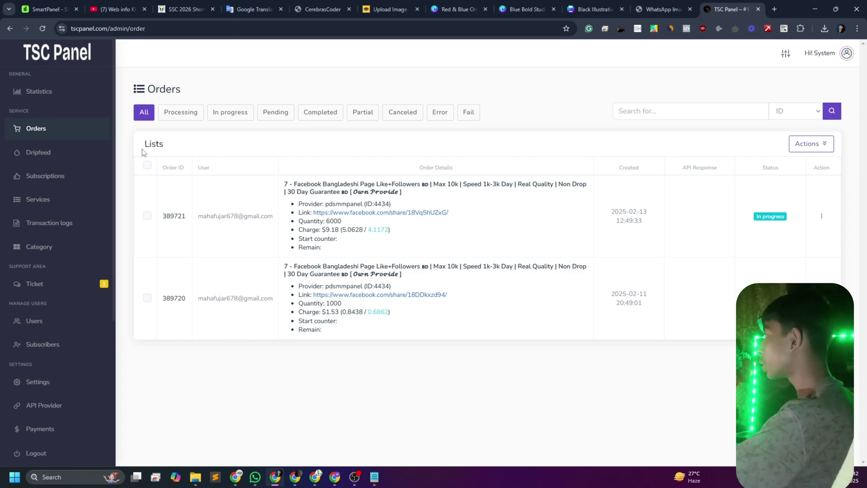
scroll(44, 207, "down", 1)
scroll(44, 208, "down", 2)
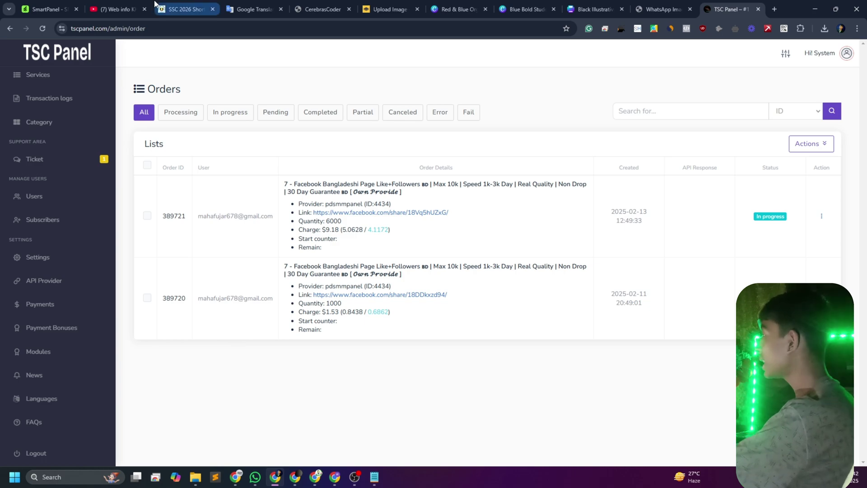
Copy the site's domain and load tscpanel.com in a new Incognito window
left_click_drag(109, 28, 71, 28)
right_click(107, 28)
left_click(162, 114)
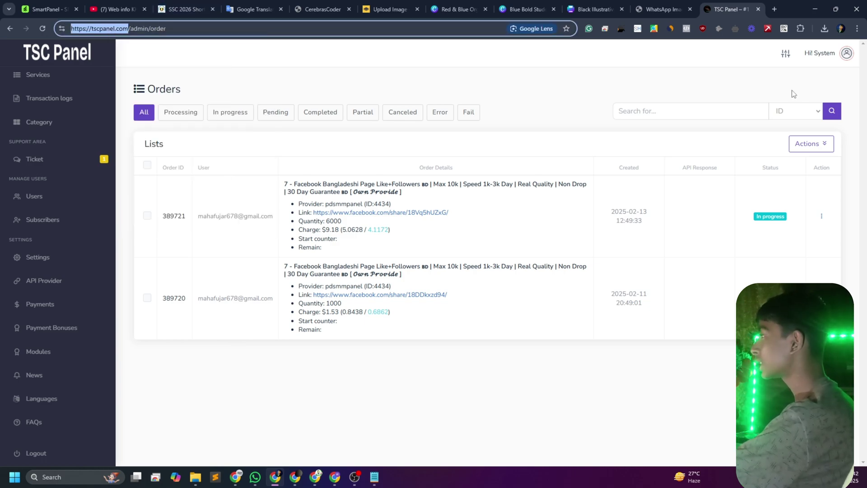
left_click(856, 28)
left_click(818, 74)
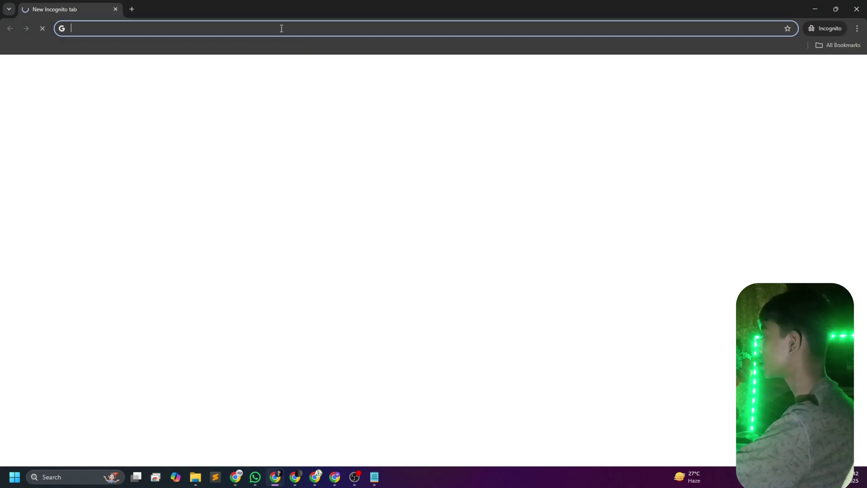
right_click(282, 28)
left_click(332, 104)
key("Return")
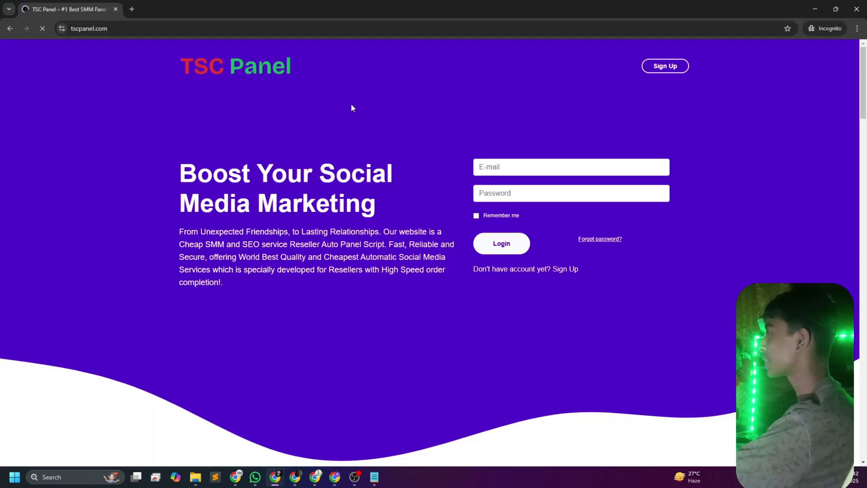
Inspect the tscpanel.com login page in developer tools, then bring up the SmartPanel CodeCanyon page
right_click(632, 113)
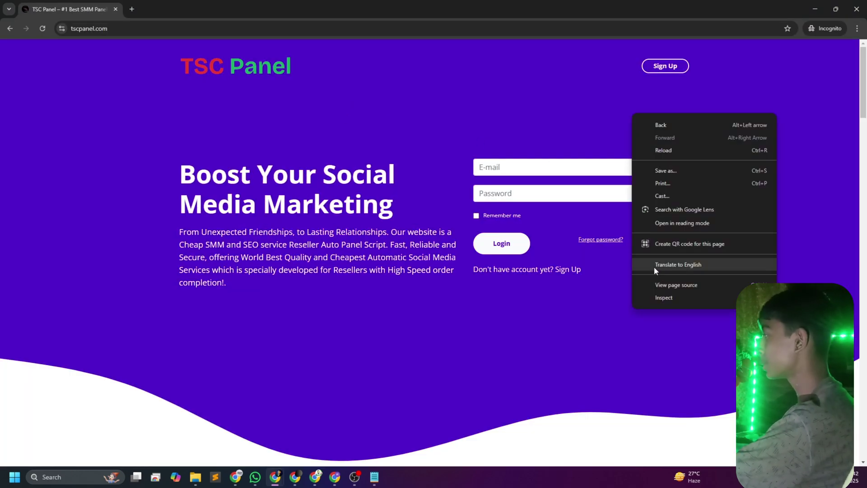
left_click(658, 299)
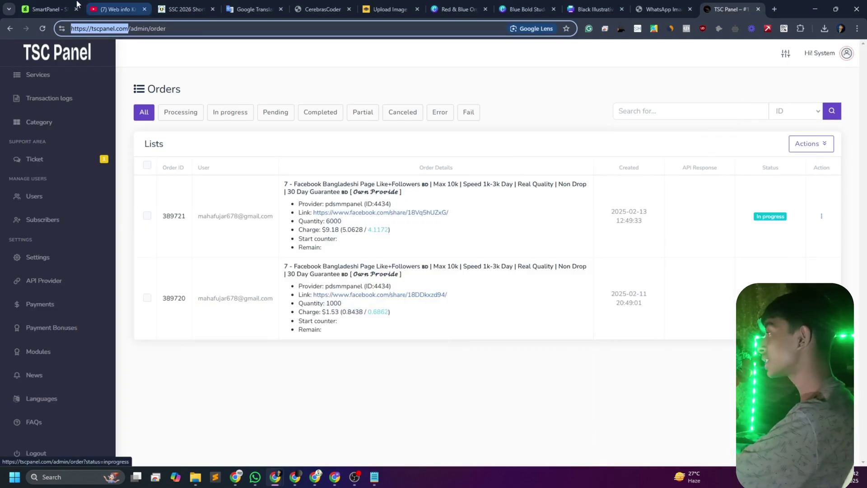
left_click(76, 2)
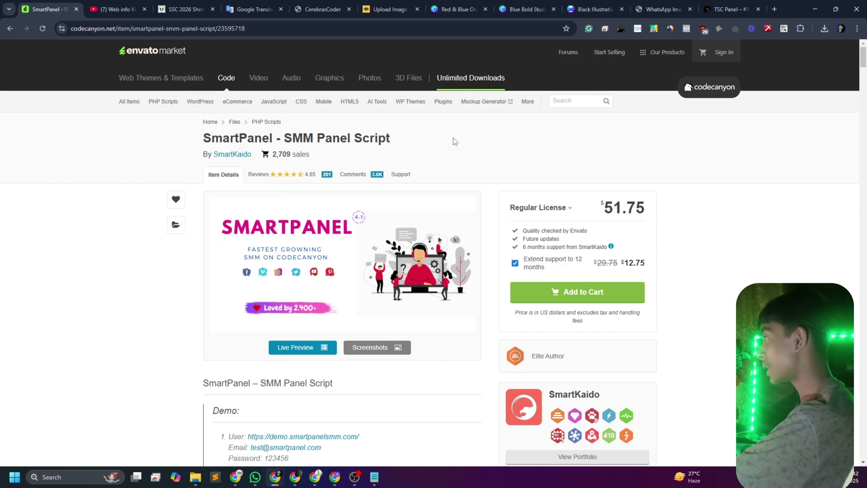
Highlight the 'SmartPanel - SMM Panel Script' title and its $51.75 price, then switch to cPanel
left_click_drag(199, 139, 396, 140)
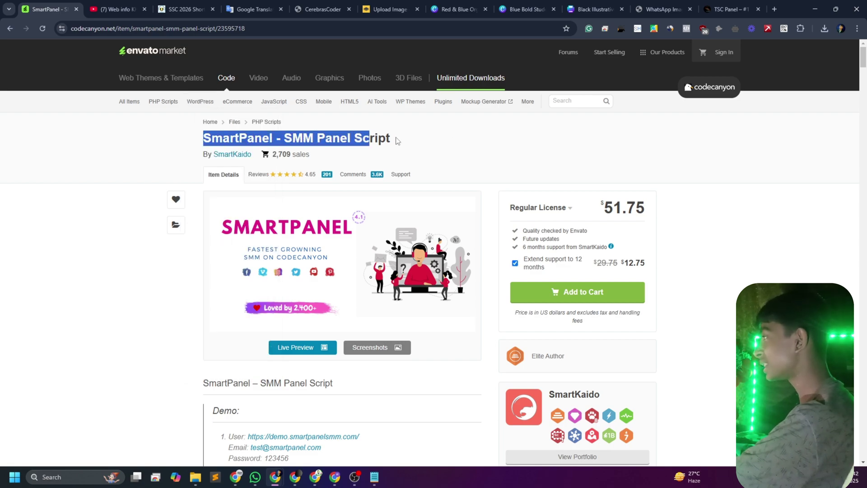
mouse_move(246, 217)
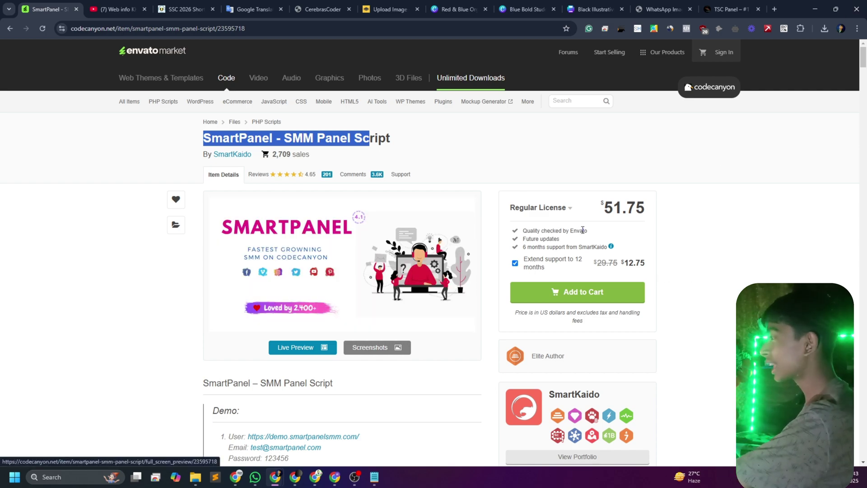
left_click(606, 203)
left_click_drag(606, 203, 651, 207)
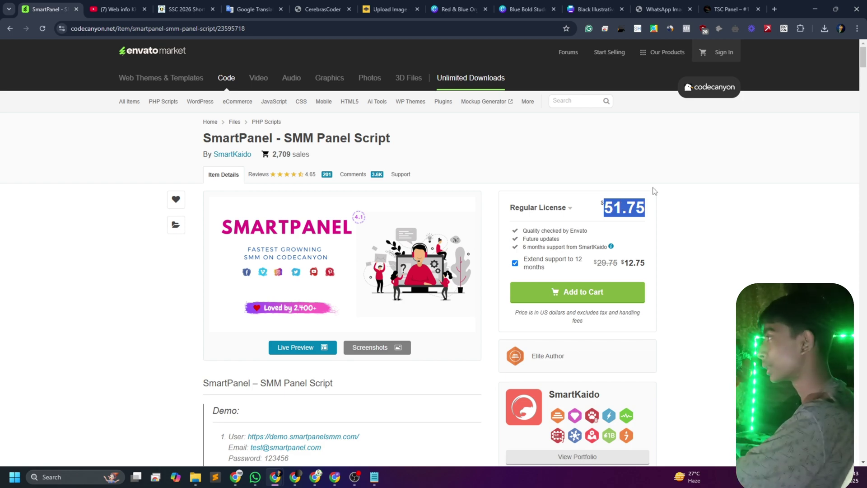
left_click(295, 476)
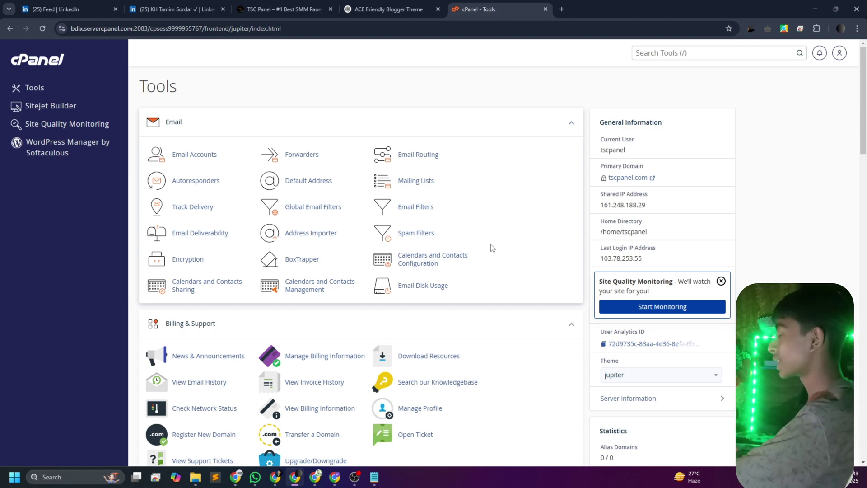
Launch File Manager from cPanel's Files section and go to its new tab
scroll(164, 285, "down", 5)
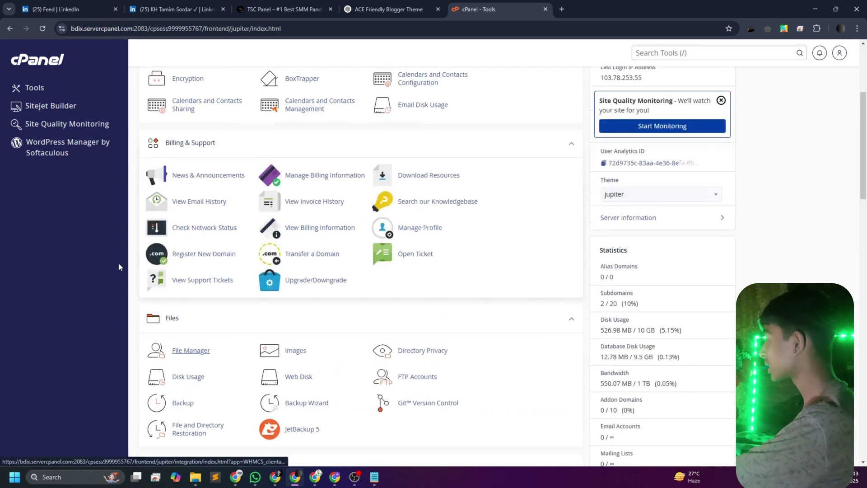
left_click(174, 305)
left_click(606, 7)
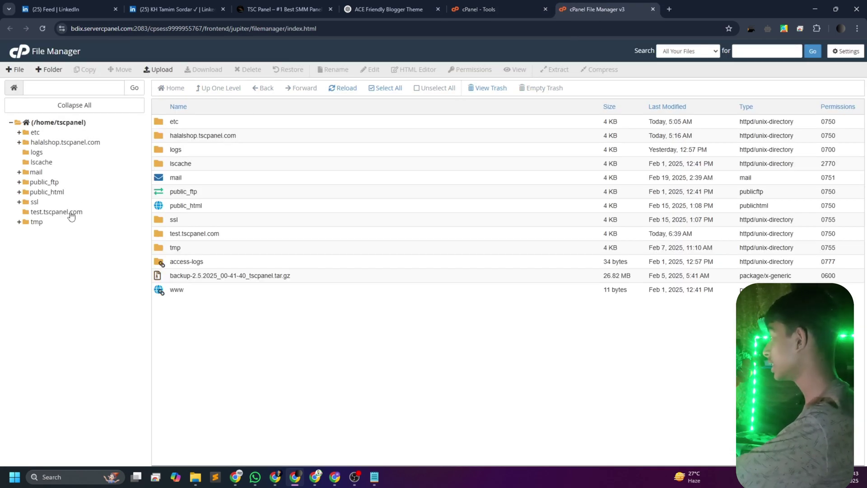
Open the empty test.tscpanel.com folder's upload page, then bring up File Explorer
left_click(49, 213)
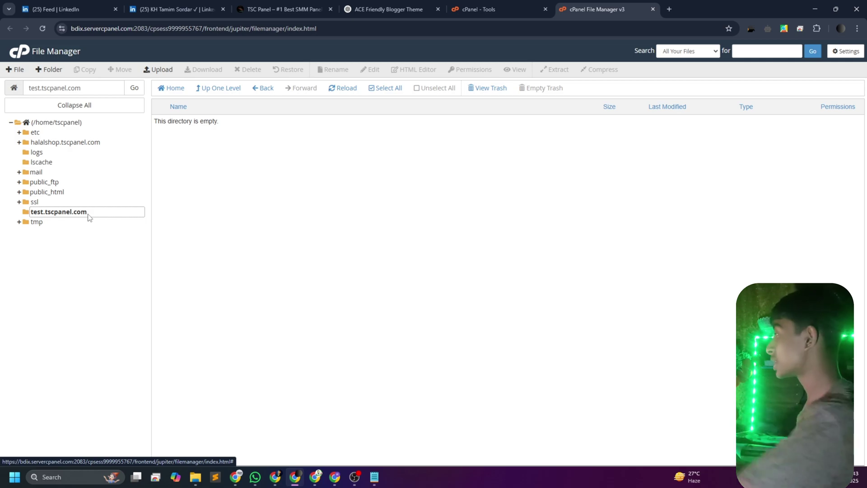
left_click(157, 71)
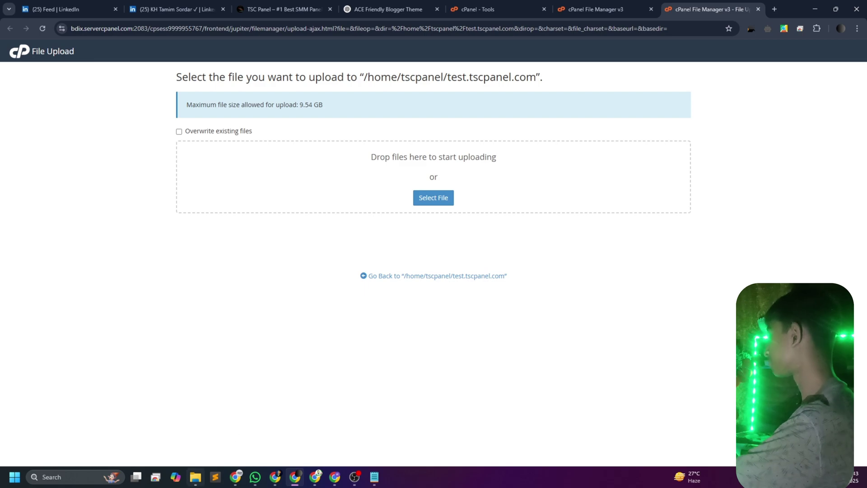
left_click(195, 476)
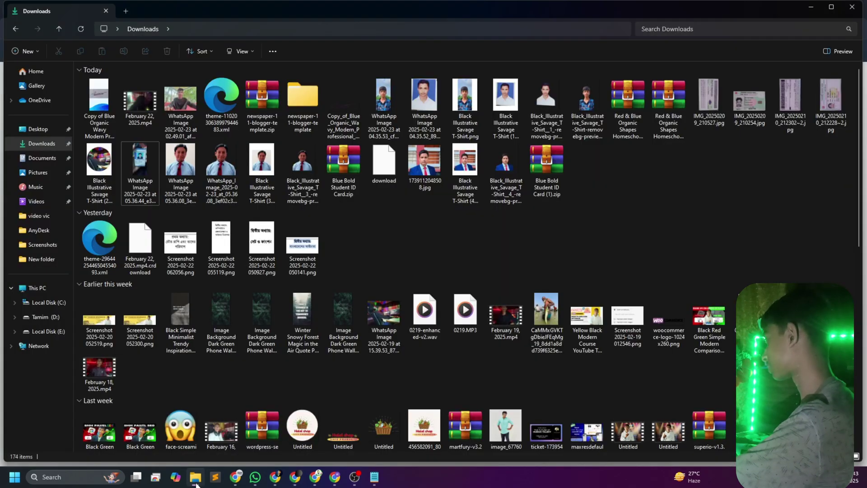
Find Smartpanel V4.zip on Tamim (D:) and check the Smartpanel V4 folder's contents
left_click(47, 317)
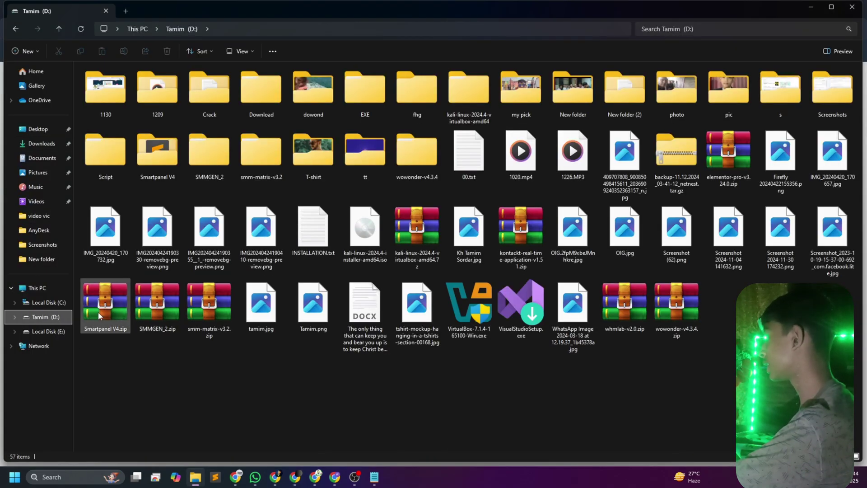
left_click(102, 314)
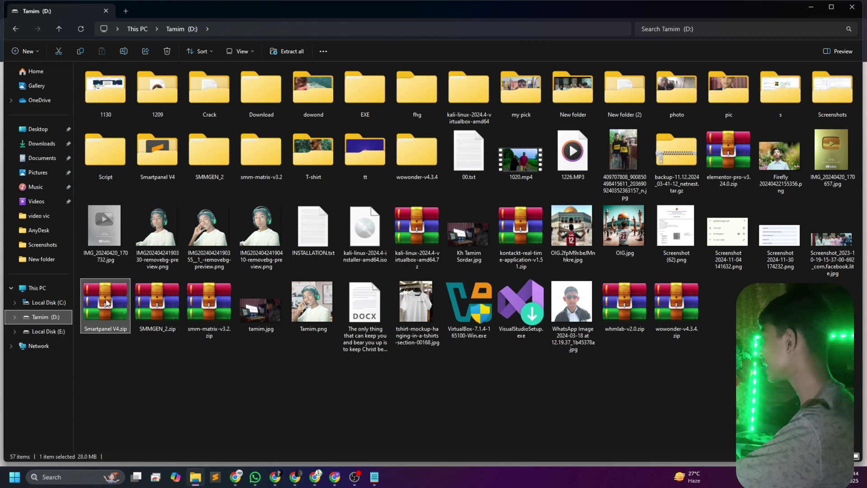
double_click(157, 151)
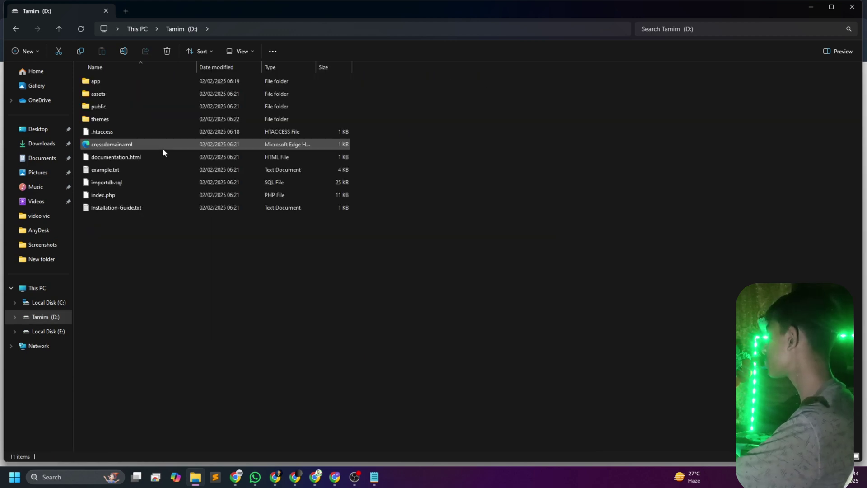
left_click(59, 28)
Pick Smartpanel V4.zip from D: and upload it (28.02 MB) to test.tscpanel.com
left_click(810, 7)
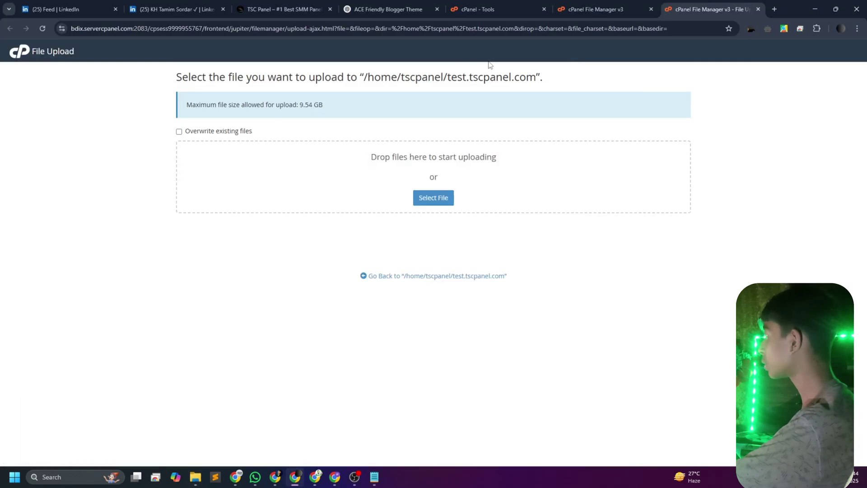
left_click(424, 198)
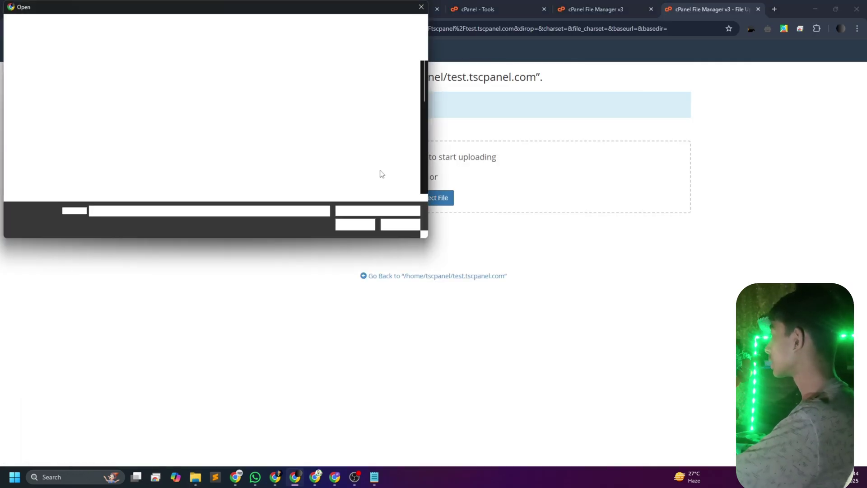
scroll(58, 144, "down", 3)
left_click(56, 189)
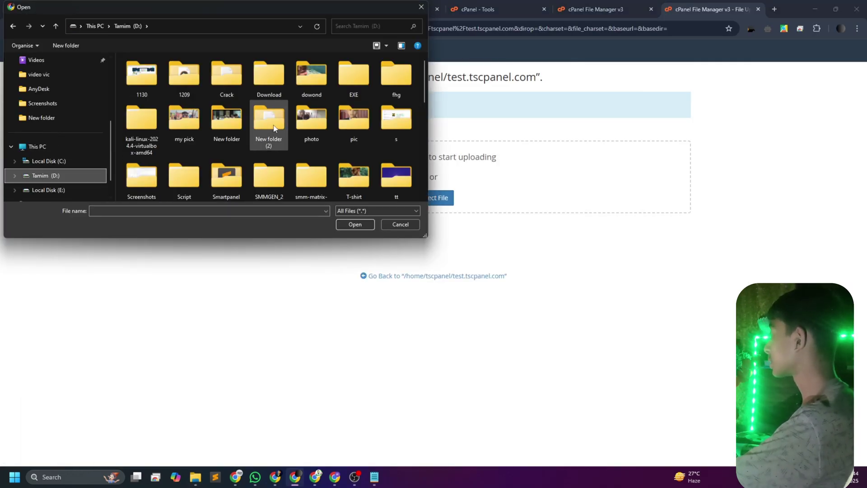
scroll(274, 129, "down", 5)
scroll(394, 104, "up", 2)
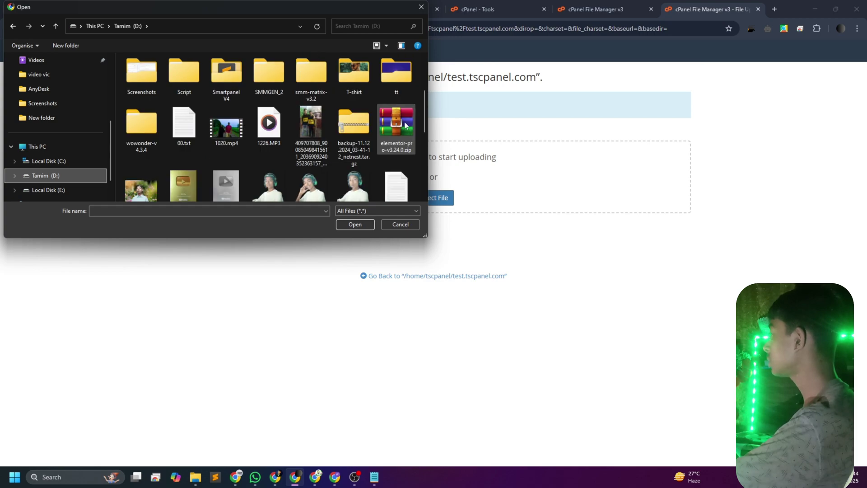
scroll(405, 126, "down", 5)
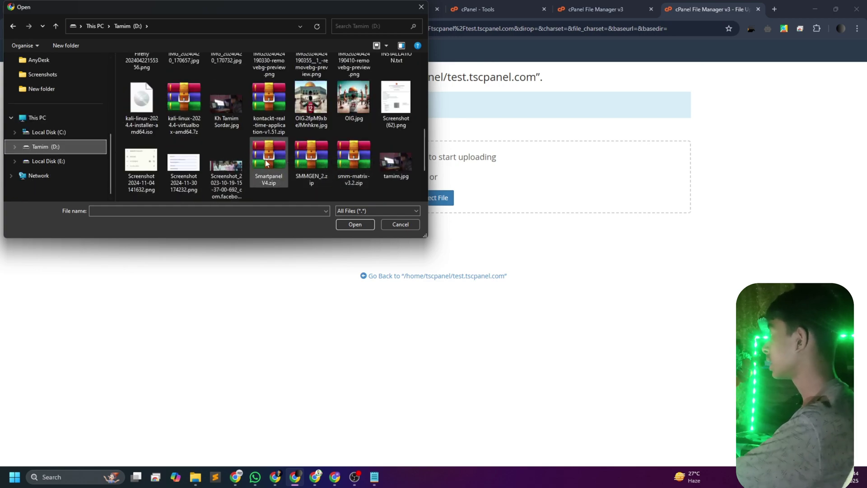
left_click(268, 163)
left_click(360, 223)
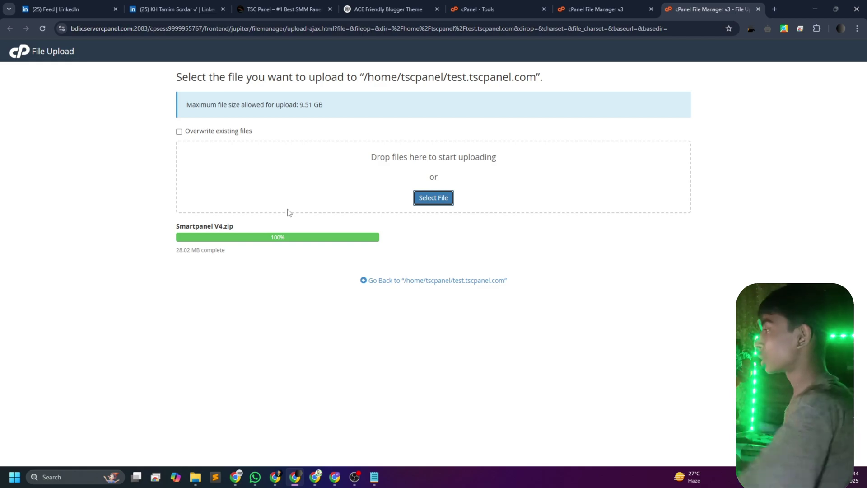
Refresh the listing and extract Smartpanel V4.zip into test.tscpanel.com, closing the results dialog
left_click(593, 9)
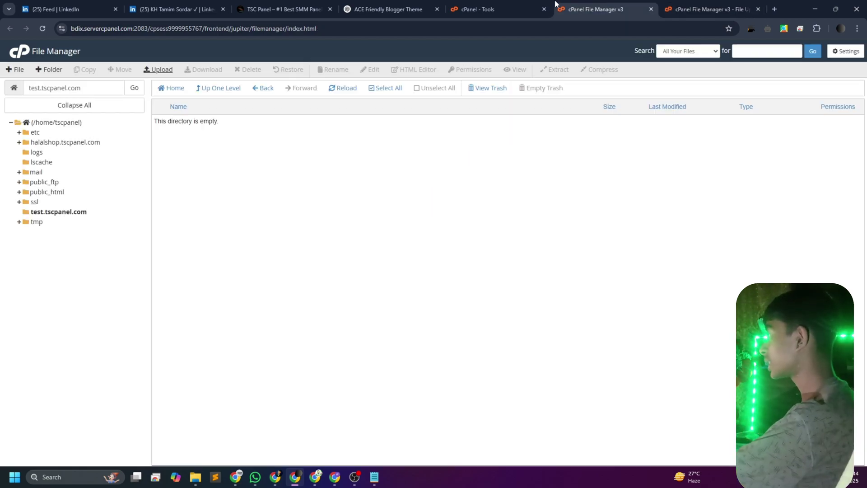
left_click(344, 88)
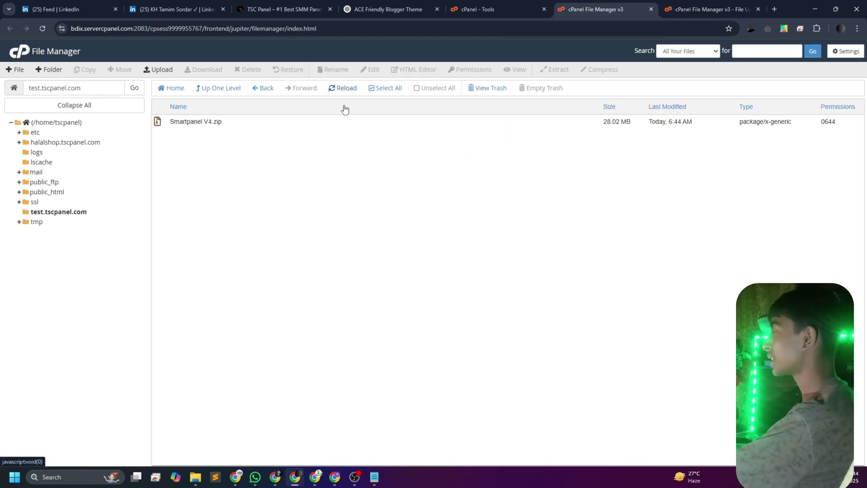
left_click(228, 125)
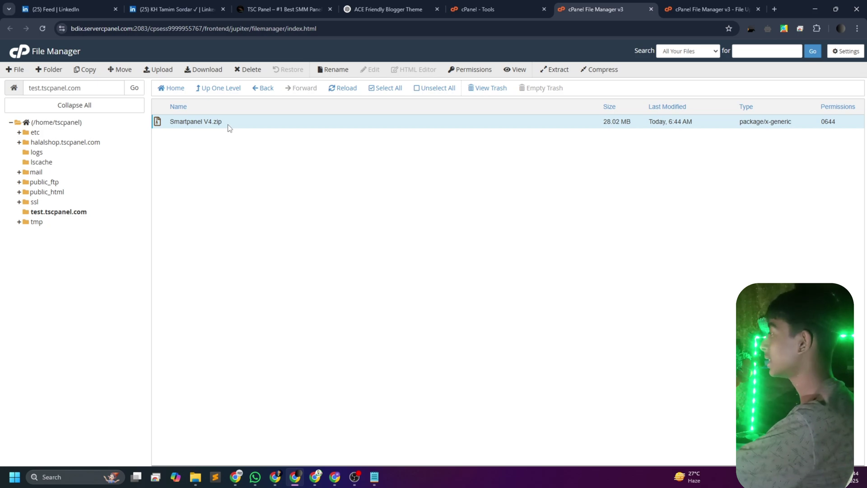
right_click(227, 123)
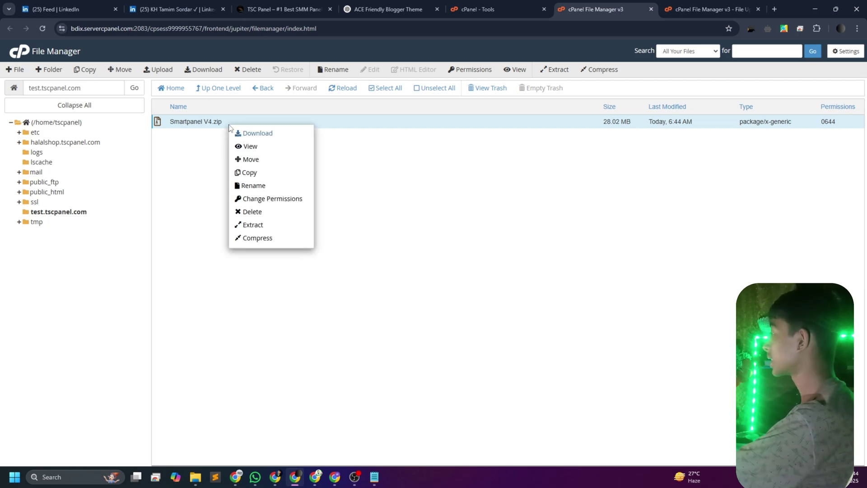
left_click(251, 224)
left_click(505, 298)
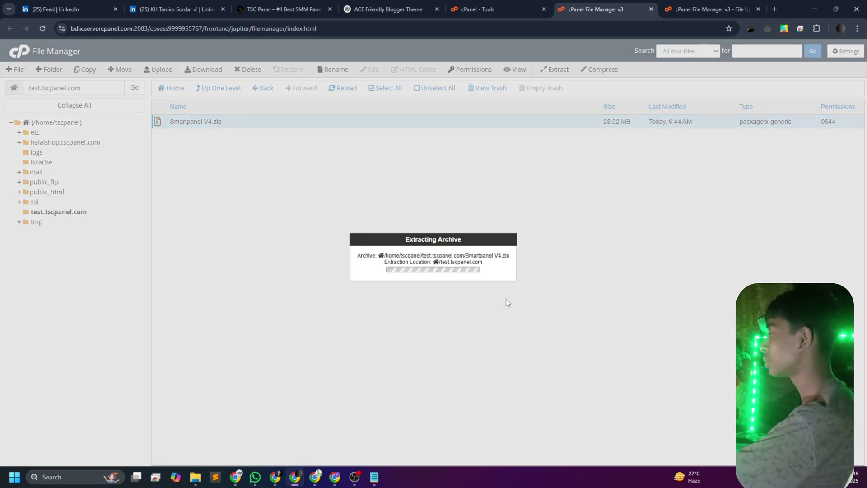
left_click(578, 345)
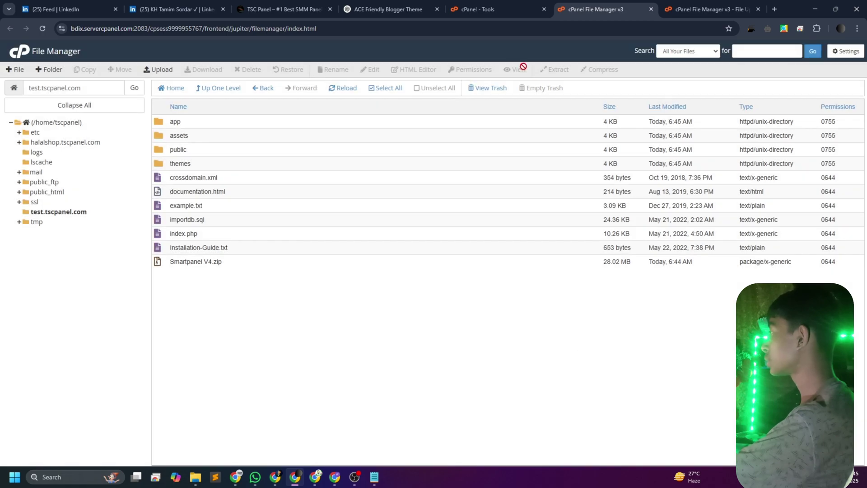
Permanently delete Smartpanel V4.zip, skipping the trash
left_click(248, 264)
left_click(247, 69)
left_click(359, 257)
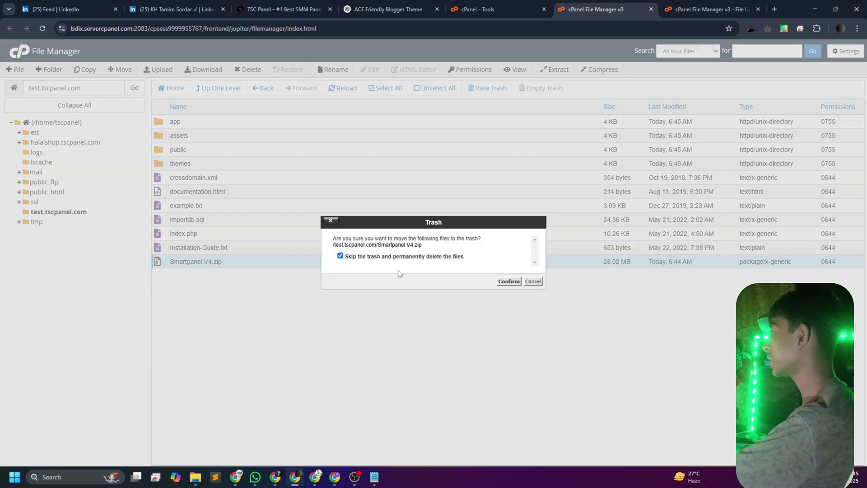
left_click(506, 282)
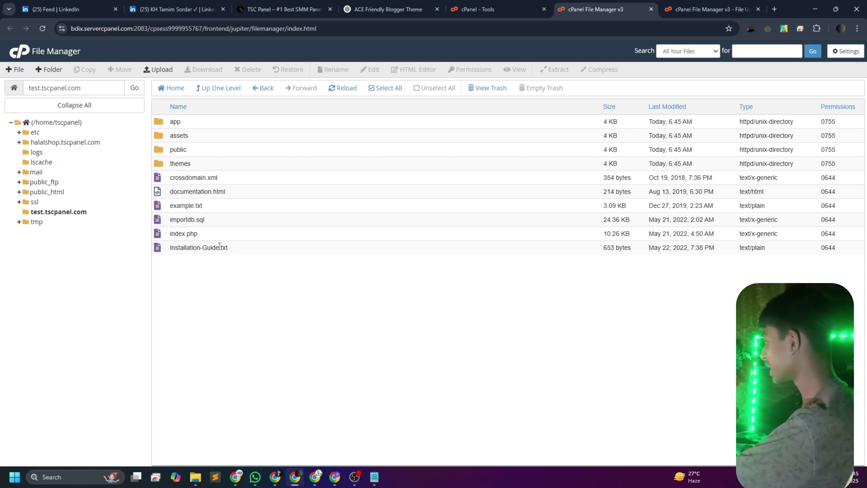
Select importdb.sql and download it to the computer
left_click(181, 220)
left_click(217, 219)
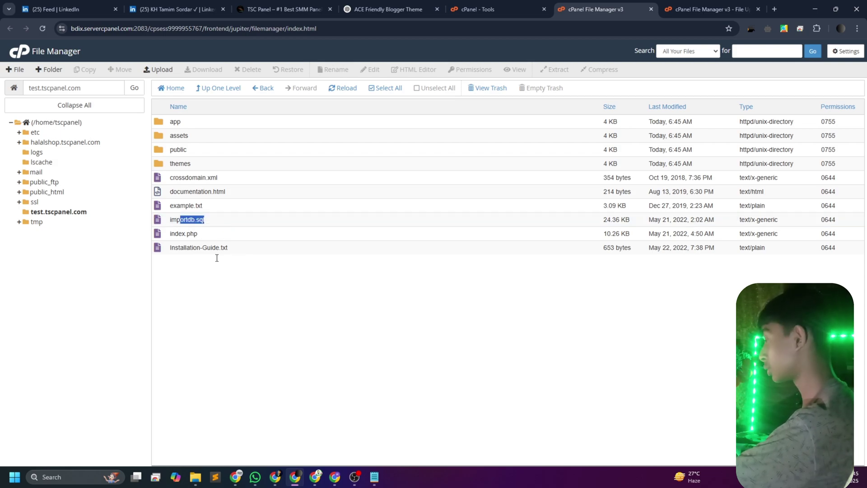
left_click(230, 273)
left_click(218, 225)
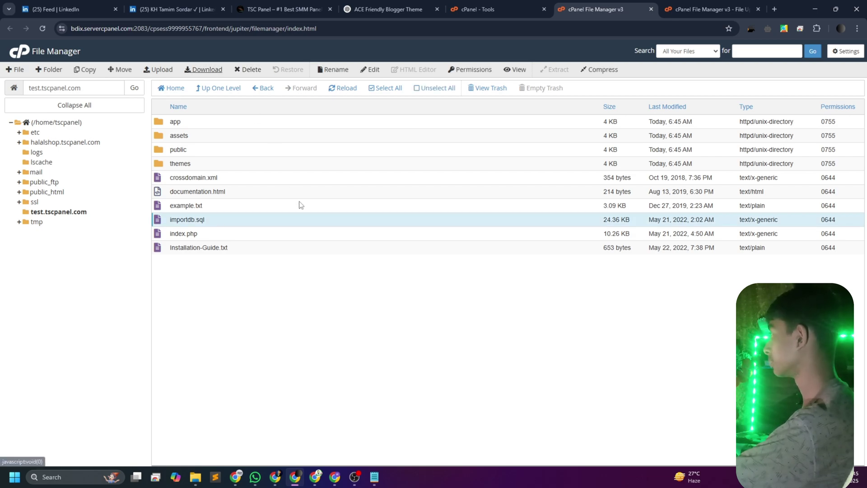
left_click(208, 74)
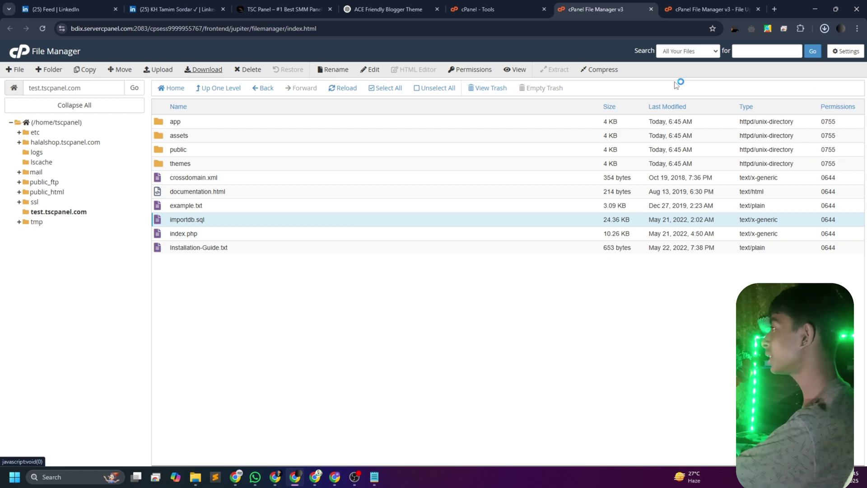
Enable Show Hidden Files in File Manager preferences, then download documentation.html
left_click(847, 53)
left_click(336, 283)
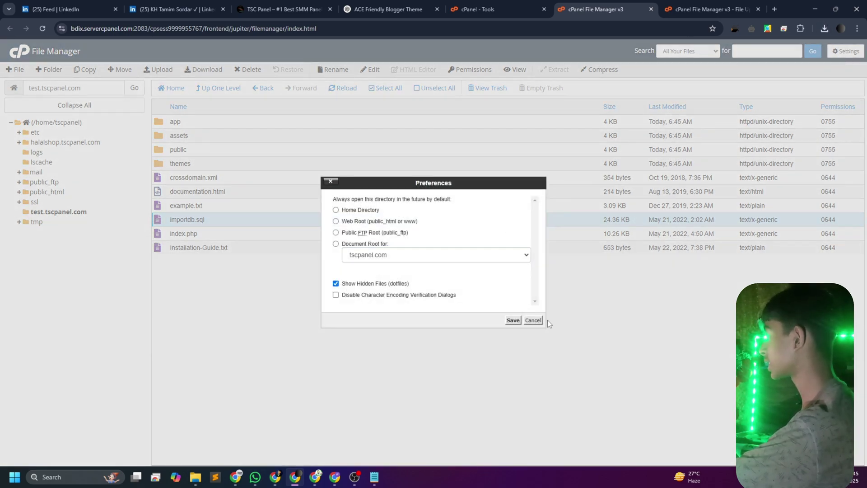
left_click(512, 320)
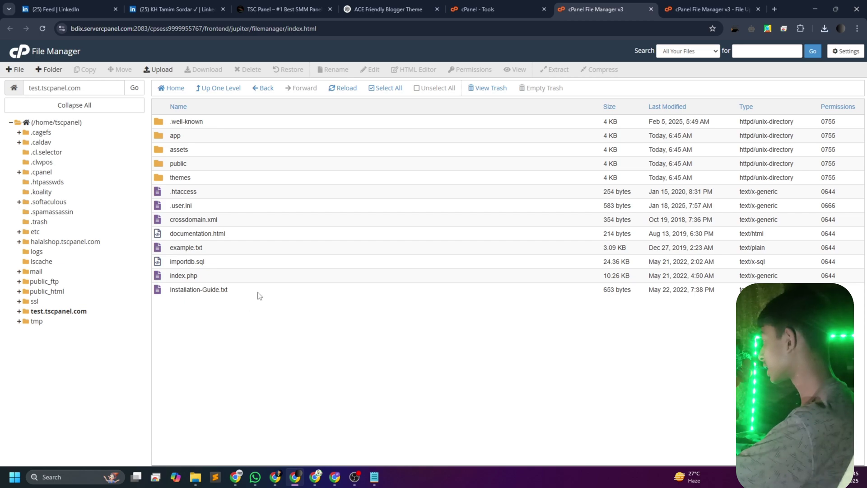
left_click(236, 238)
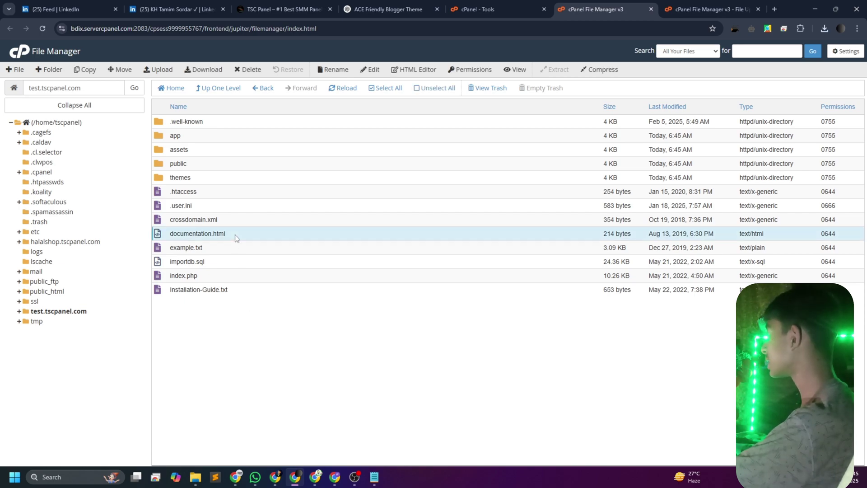
left_click(197, 70)
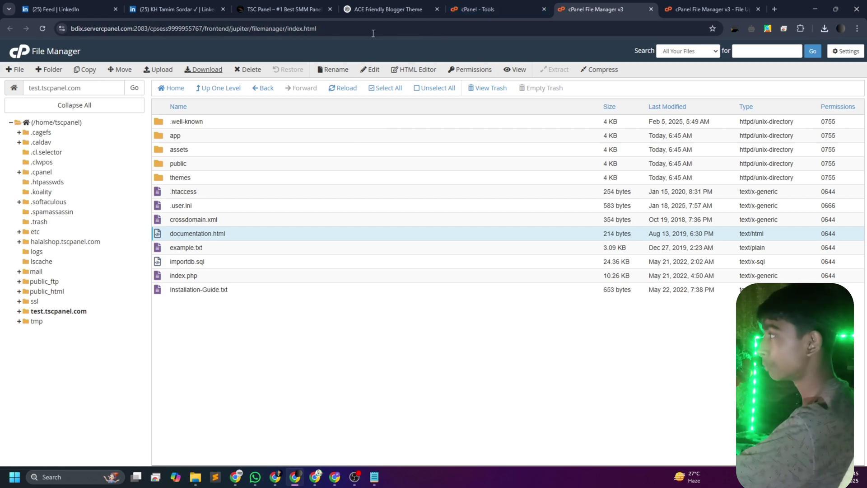
Copy the test.tscpanel.com domain from the upload page heading
left_click(538, 4)
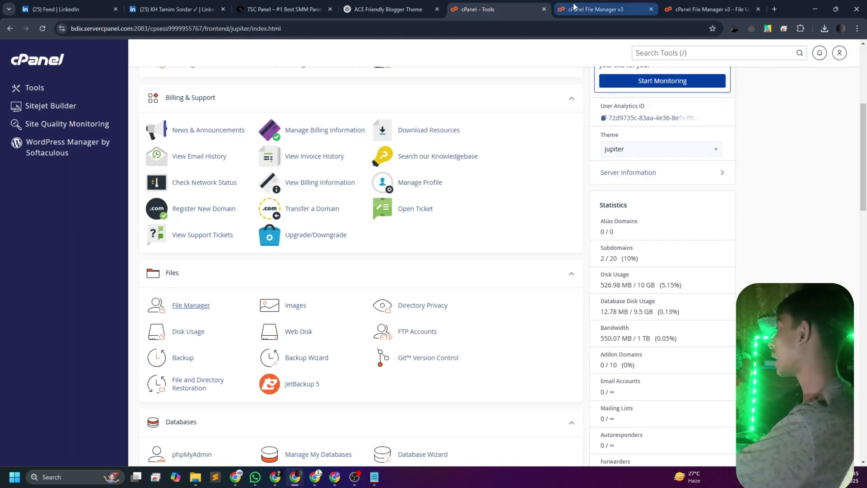
scroll(225, 287, "up", 1)
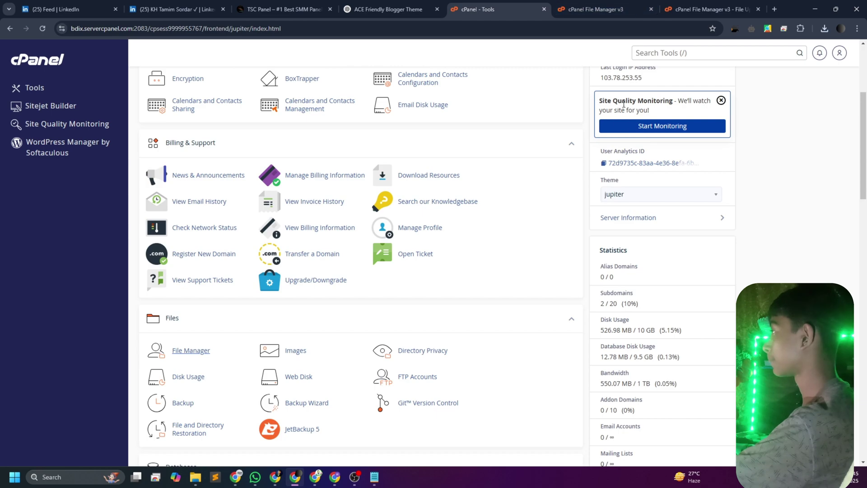
left_click(704, 9)
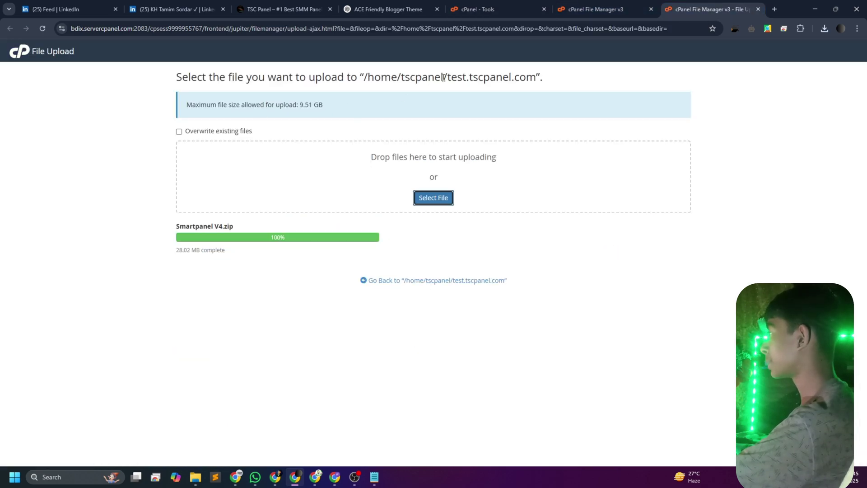
left_click_drag(446, 77, 535, 78)
right_click(531, 81)
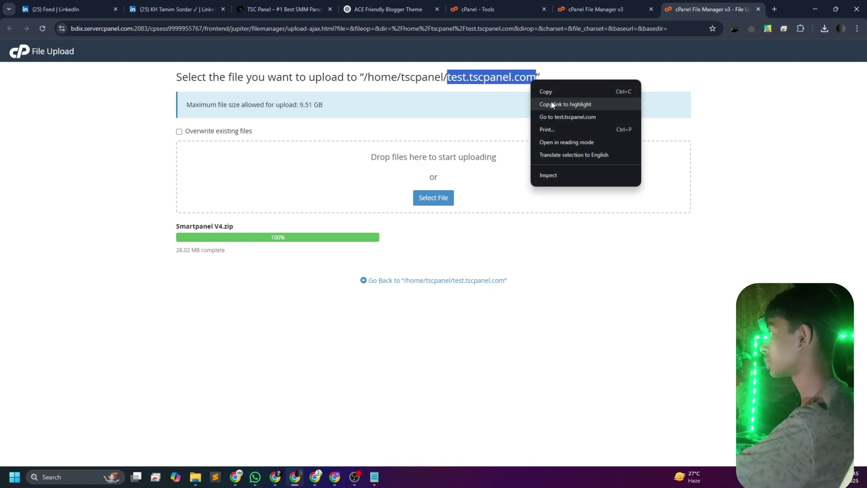
left_click(595, 91)
Load test.tscpanel.com, which shows HTTP ERROR 500, then return to cPanel Tools
left_click(579, 29)
right_click(579, 28)
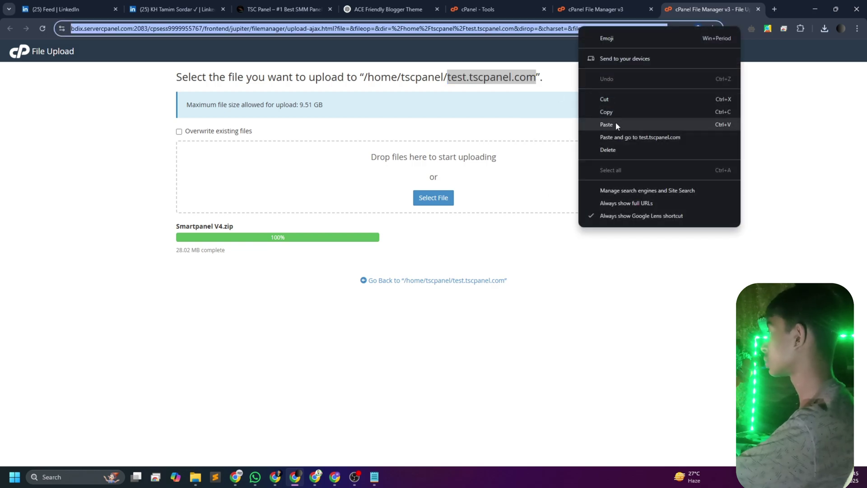
left_click(616, 124)
key("Return")
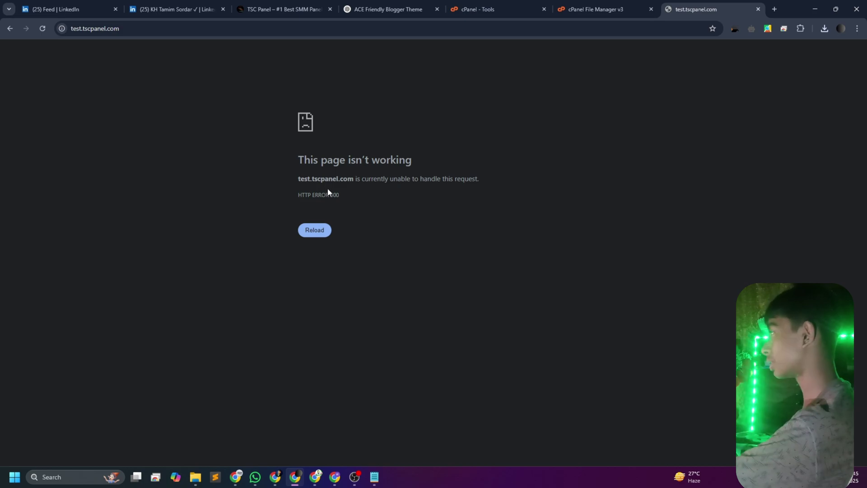
left_click(606, 9)
left_click(488, 9)
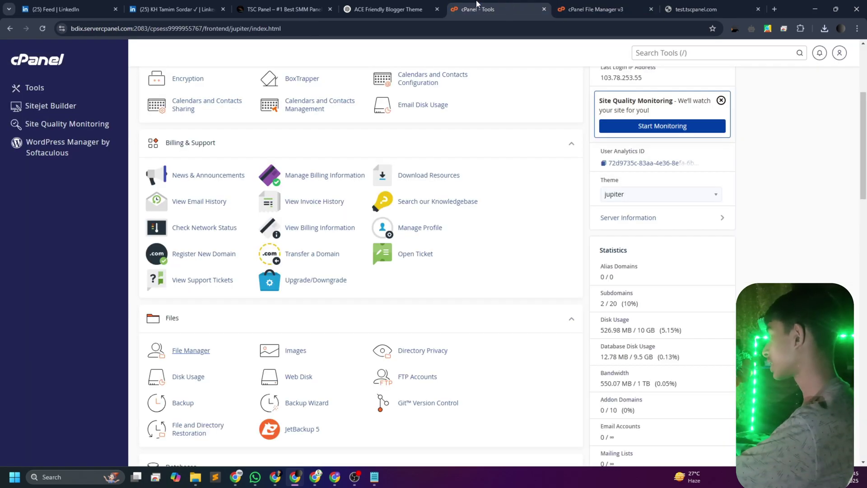
Create a new database named www (tscpanel_WWW) from Manage My Databases
scroll(219, 322, "down", 2)
scroll(313, 370, "down", 2)
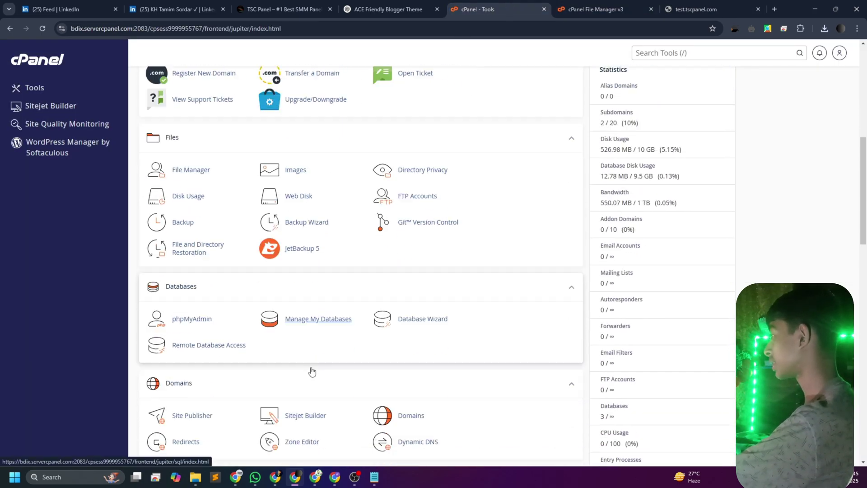
middle_click(305, 329)
left_click(530, 8)
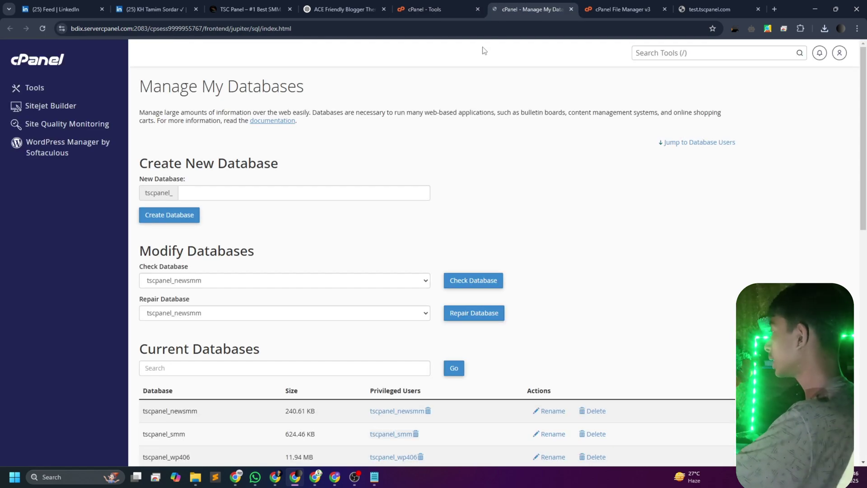
scroll(308, 254, "down", 2)
left_click(192, 106)
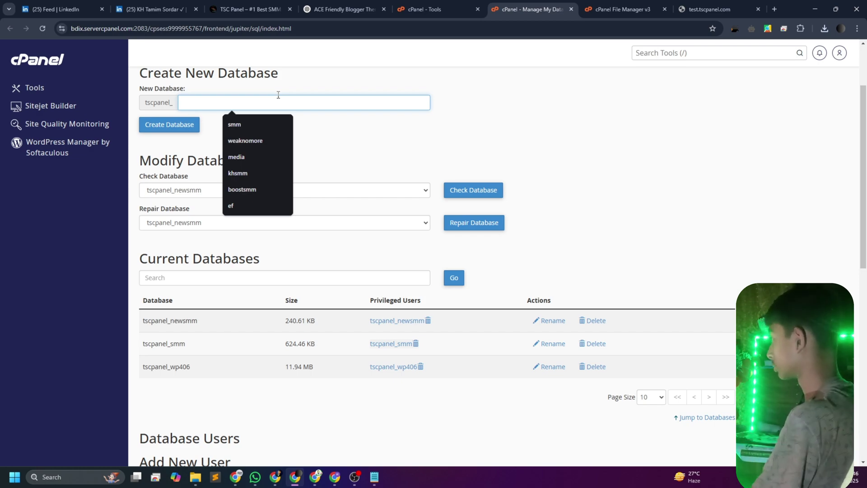
type("www")
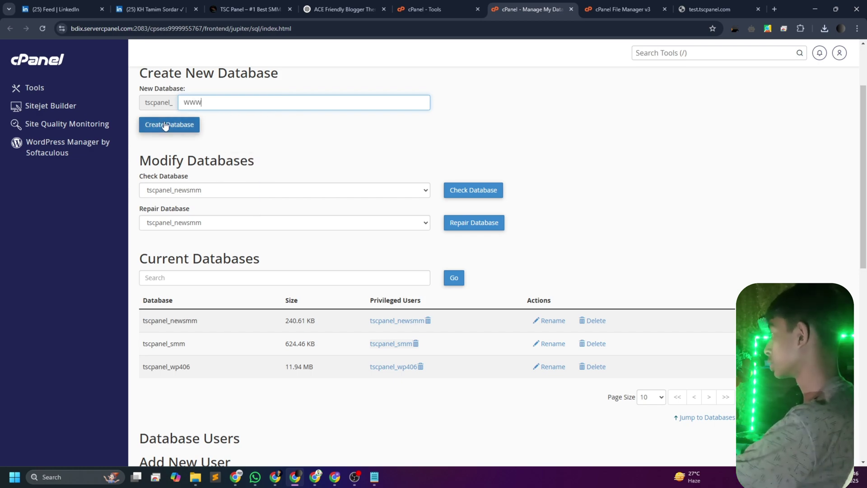
left_click(170, 128)
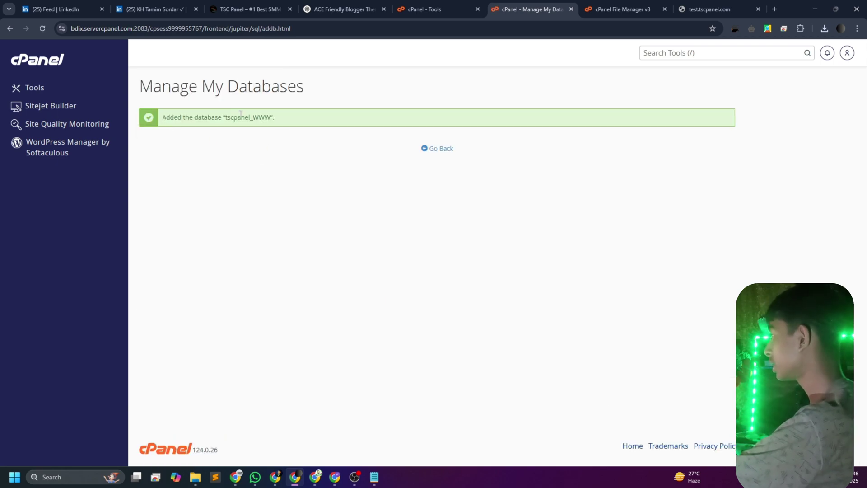
left_click_drag(225, 118, 274, 120)
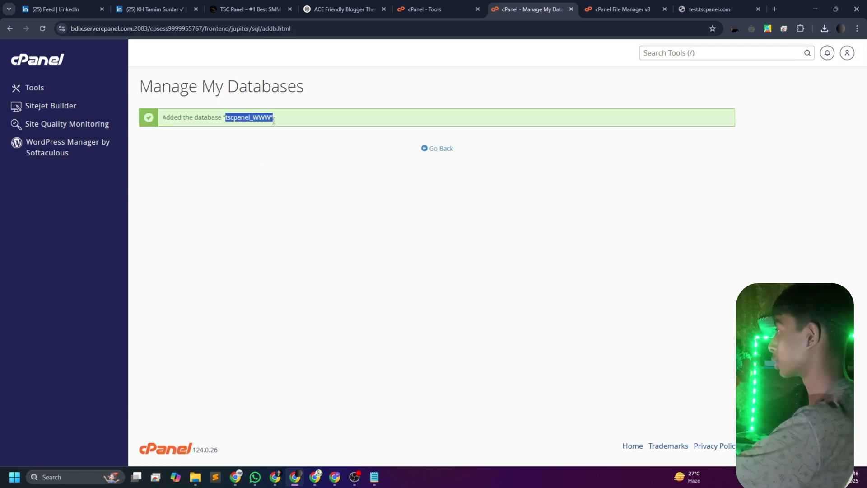
right_click(265, 119)
left_click(286, 129)
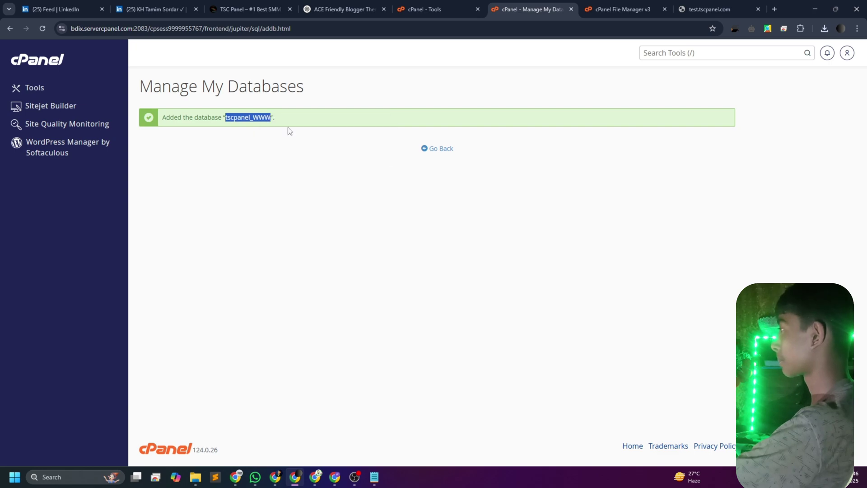
left_click(438, 149)
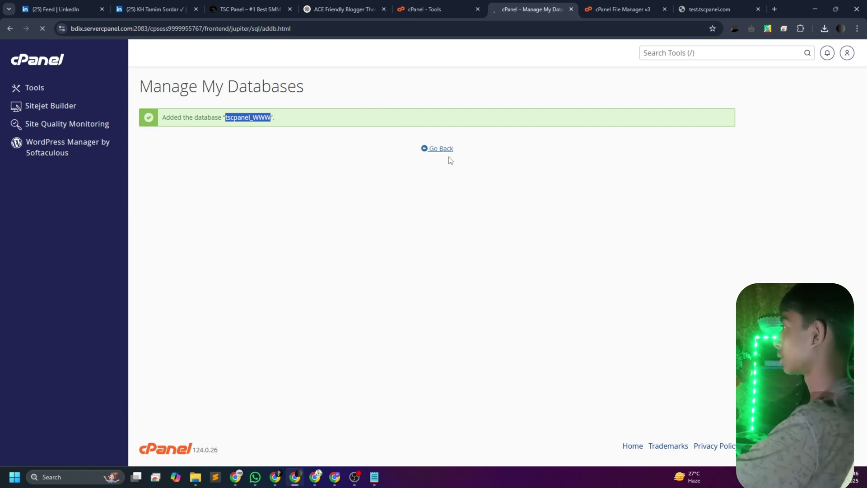
scroll(421, 169, "down", 8)
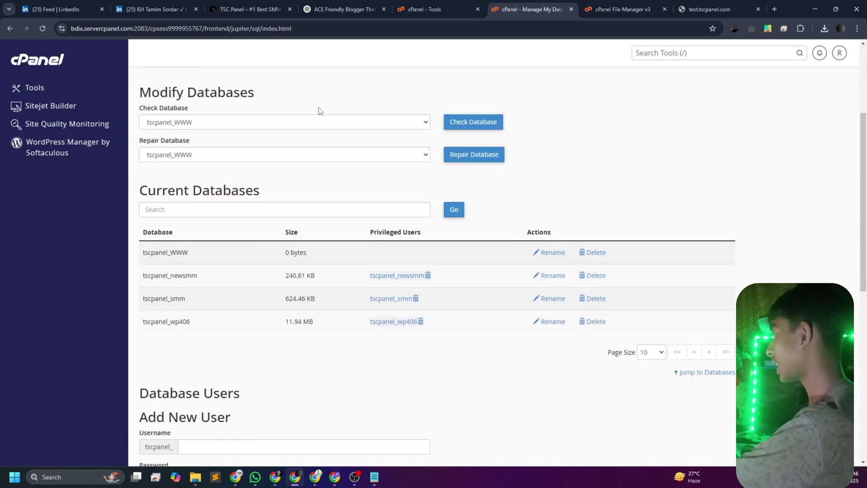
left_click_drag(140, 213, 247, 232)
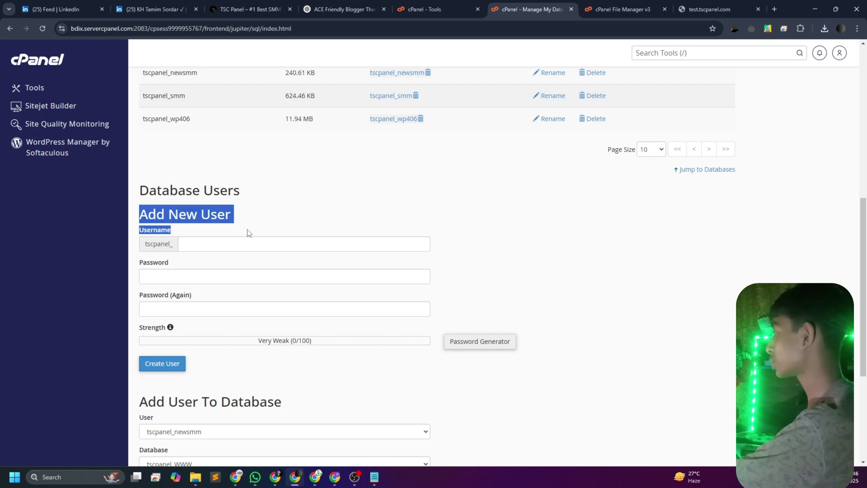
left_click(158, 276)
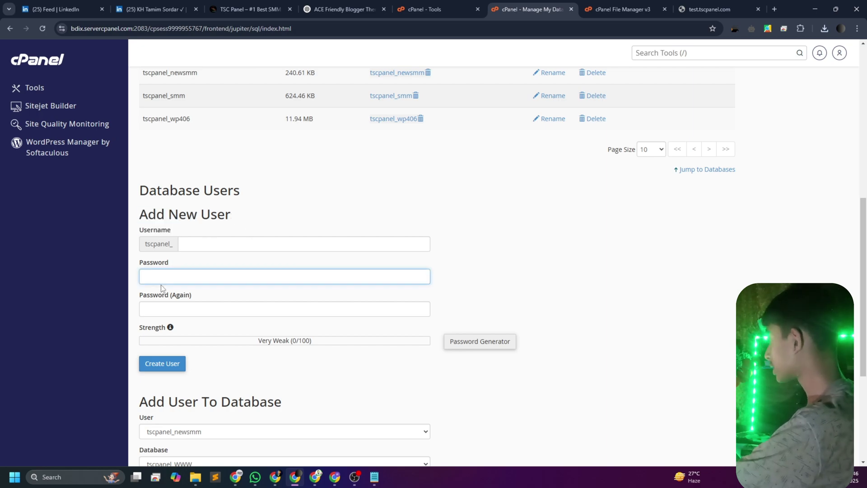
key("ctrl+v")
left_click(167, 309)
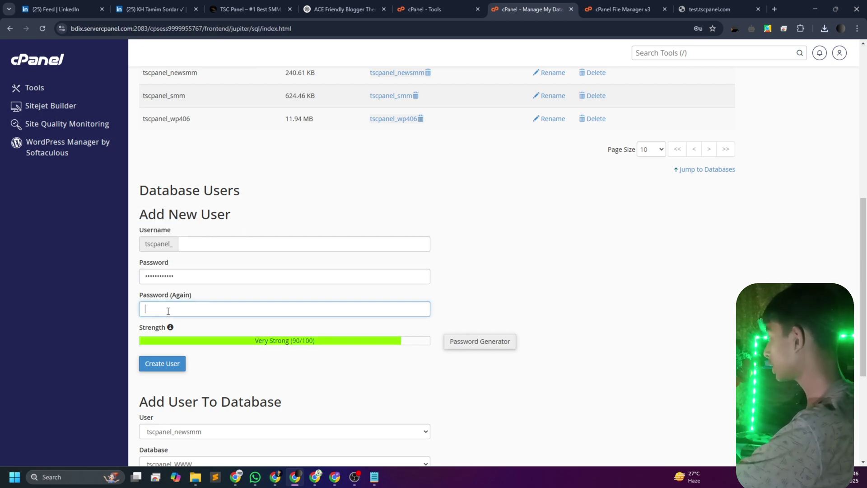
key("ctrl+v")
Set the username to WWW, create user tscpanel_WWW, and return to the databases page
left_click(192, 240)
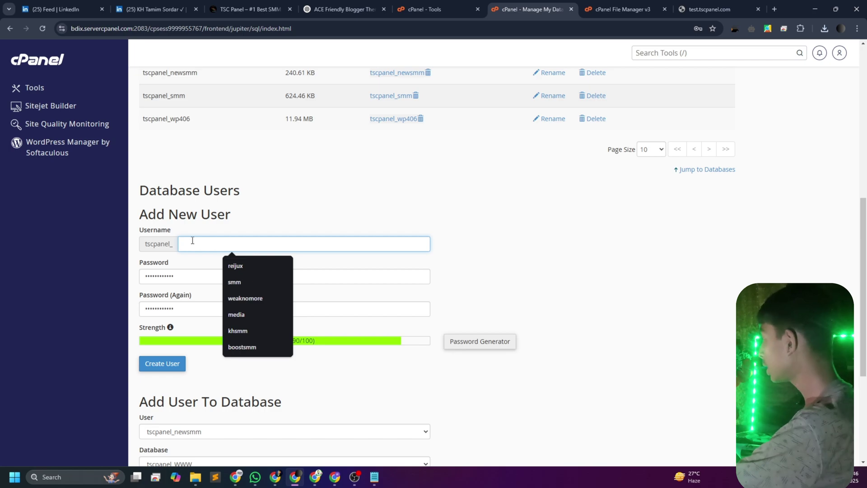
key("ctrl+v")
left_click_drag(215, 244, 183, 244)
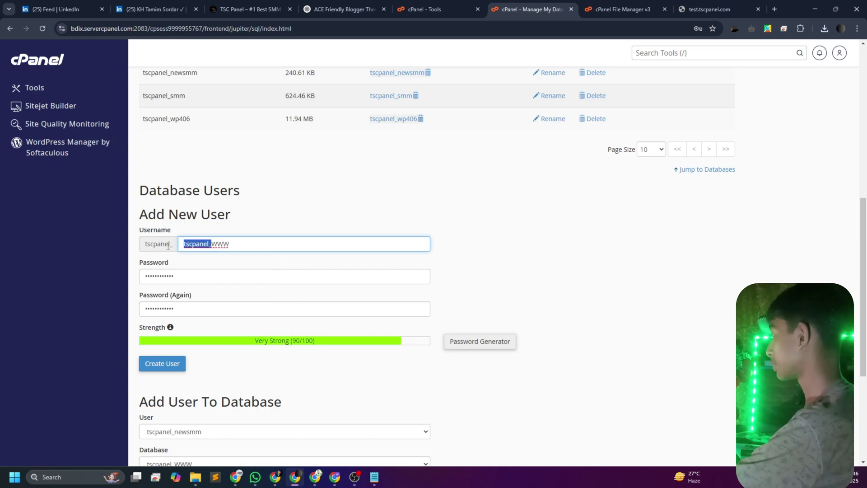
key("BackSpace")
left_click(167, 364)
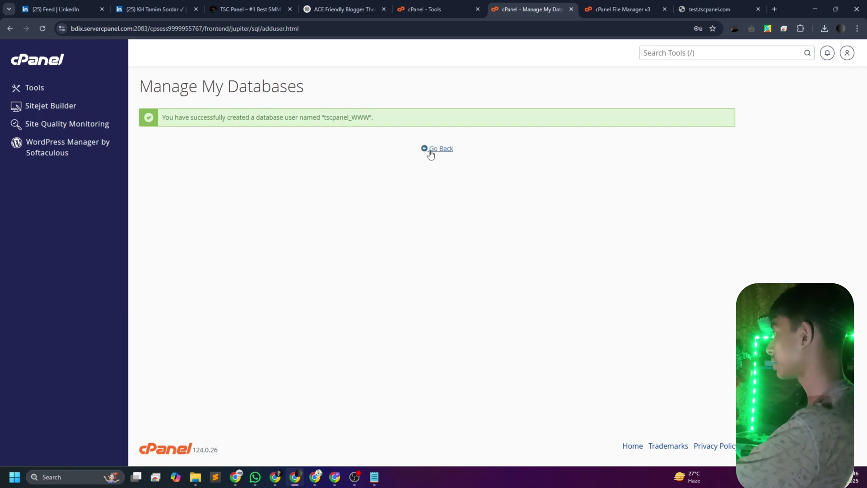
left_click(431, 151)
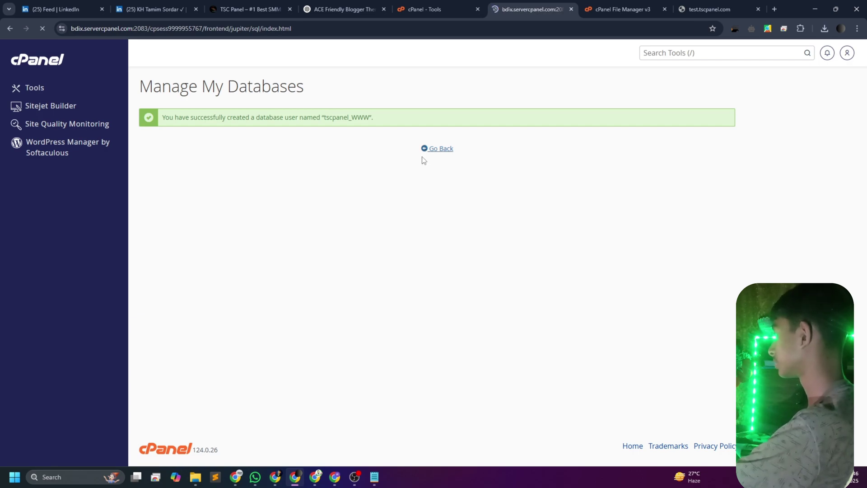
scroll(356, 145, "down", 15)
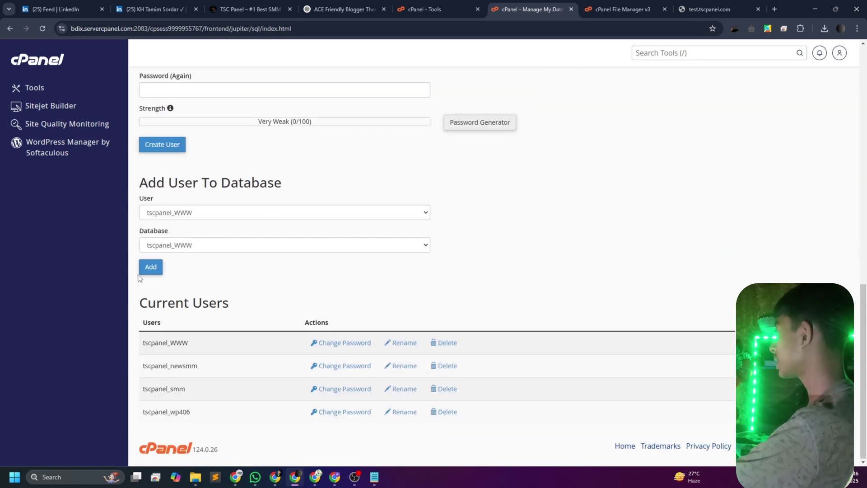
Add user tscpanel_WWW to database tscpanel_WWW with ALL PRIVILEGES, then close the tab
left_click(151, 270)
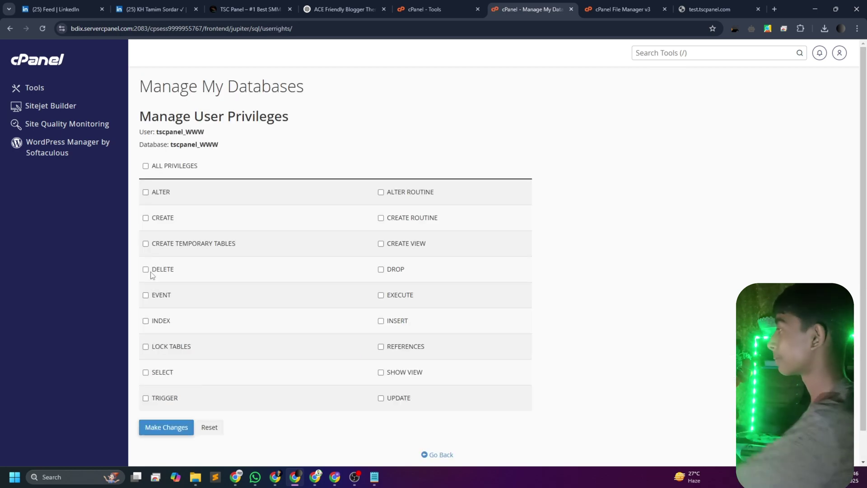
left_click(159, 166)
left_click(163, 426)
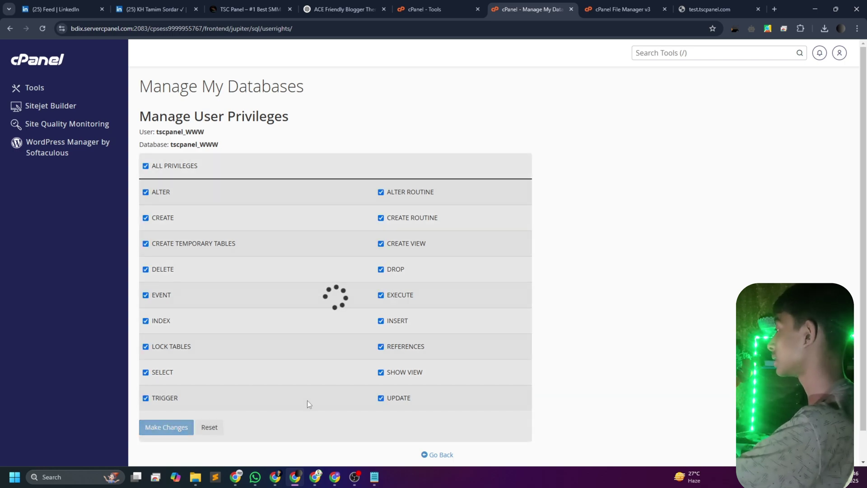
key("ctrl+w")
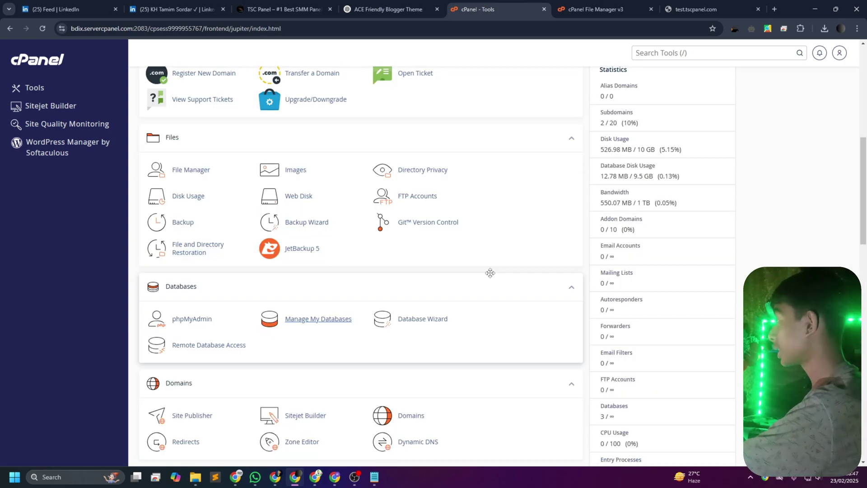
Open phpMyAdmin and go to the Import page for the tscpanel_WWW database
middle_click(189, 330)
left_click(506, 13)
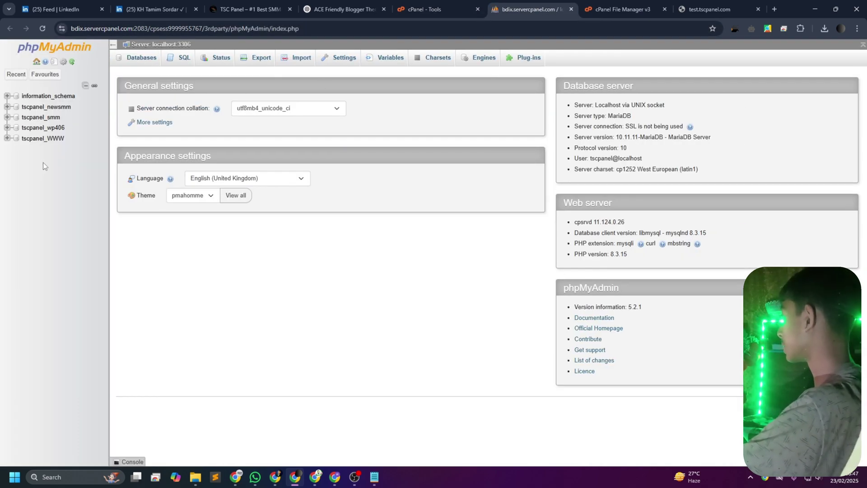
left_click(47, 140)
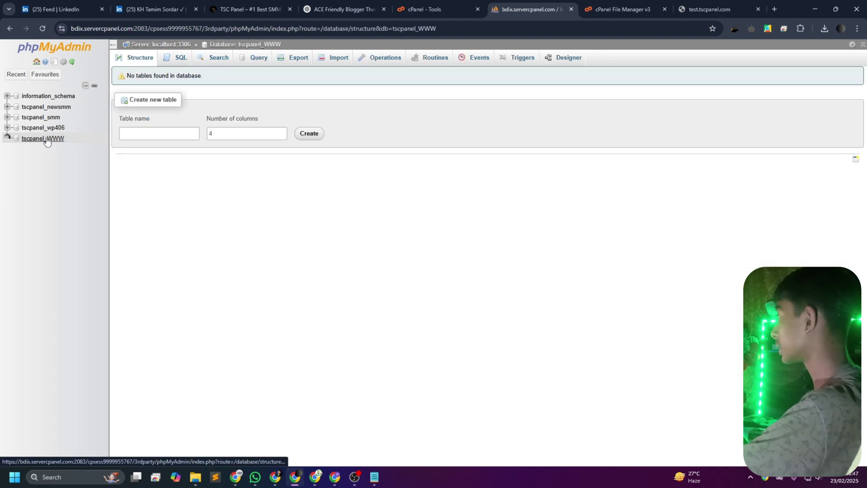
left_click(333, 59)
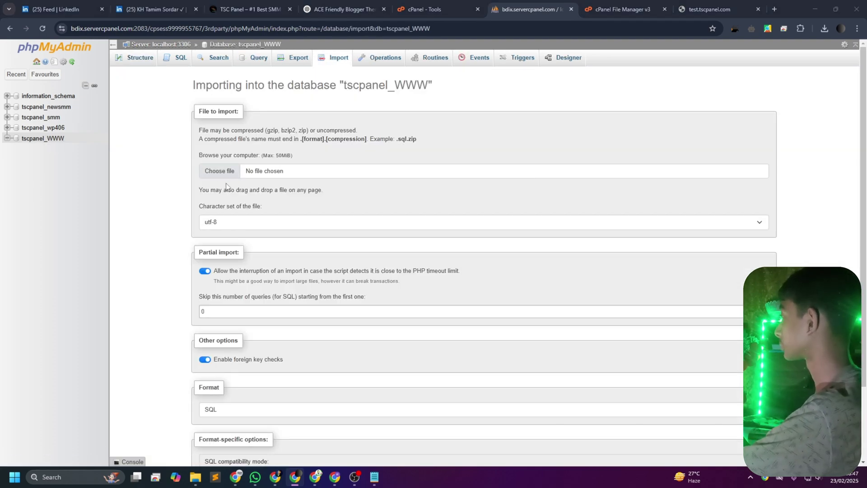
Import importdb.sql from the Downloads folder into tscpanel_WWW
left_click(224, 171)
scroll(45, 118, "up", 3)
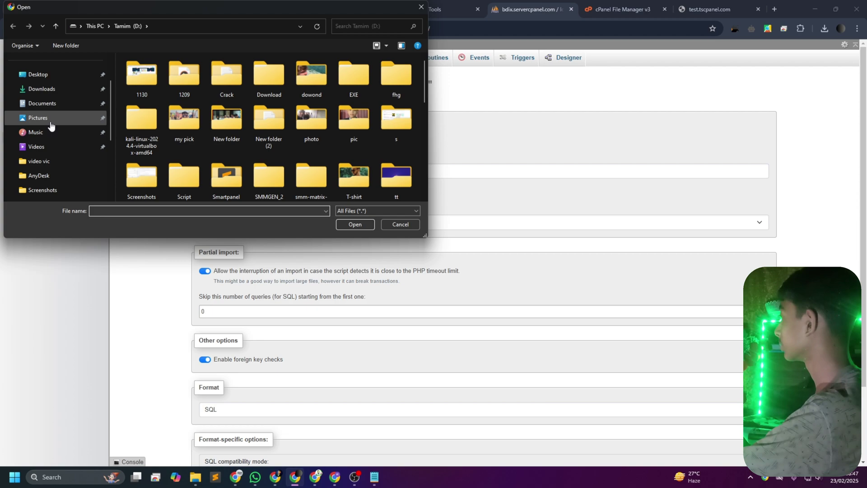
left_click(69, 93)
left_click(155, 100)
left_click(204, 93)
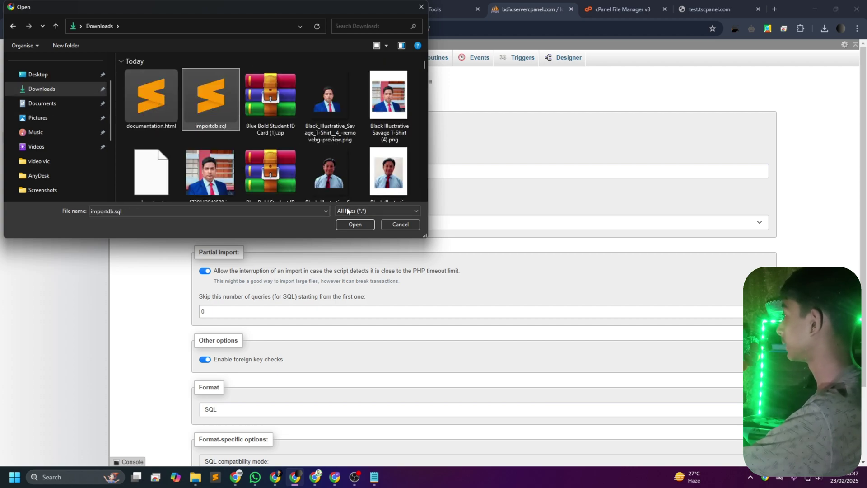
left_click(355, 224)
scroll(305, 252, "down", 2)
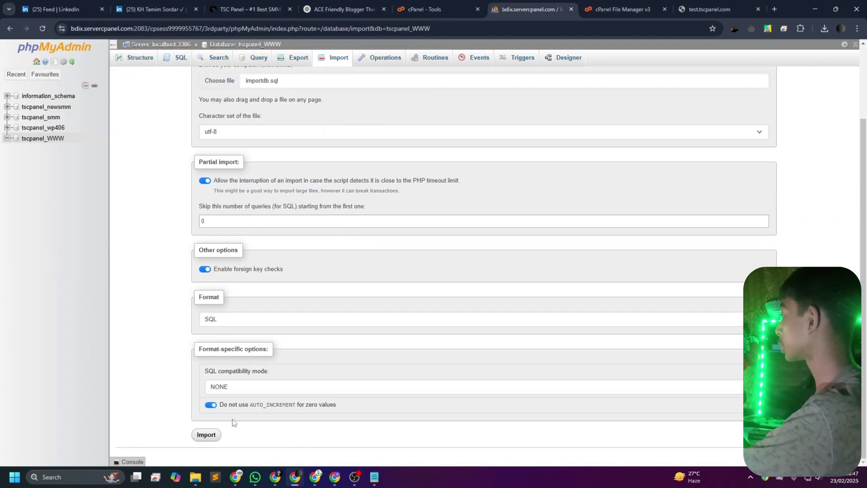
left_click(206, 434)
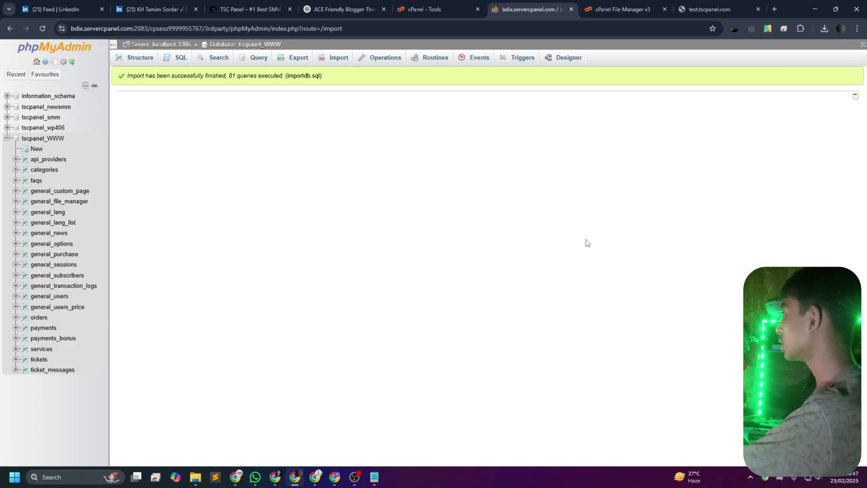
Open app/config.php from the test.tscpanel.com folder in cPanel's code editor
left_click(704, 7)
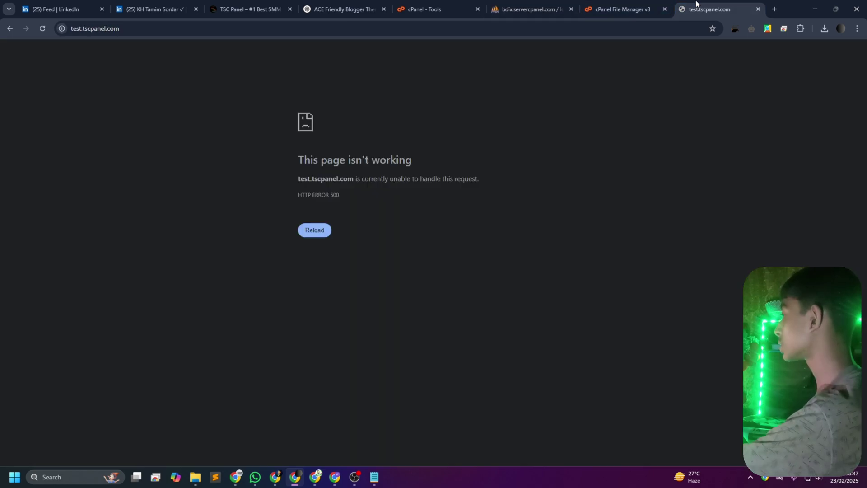
left_click(615, 3)
double_click(206, 138)
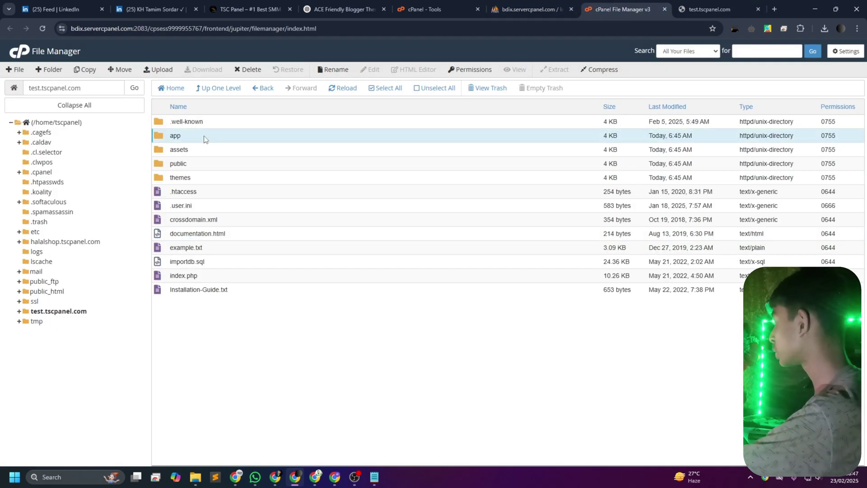
left_click(210, 345)
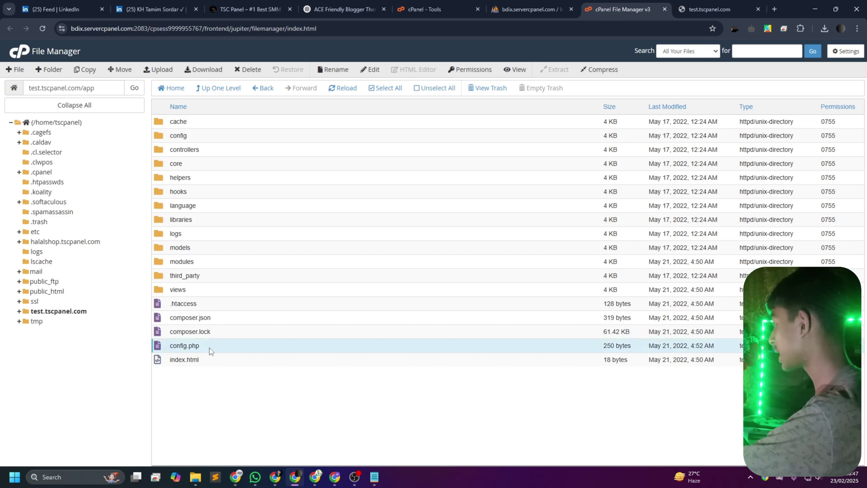
right_click(210, 339)
left_click(234, 376)
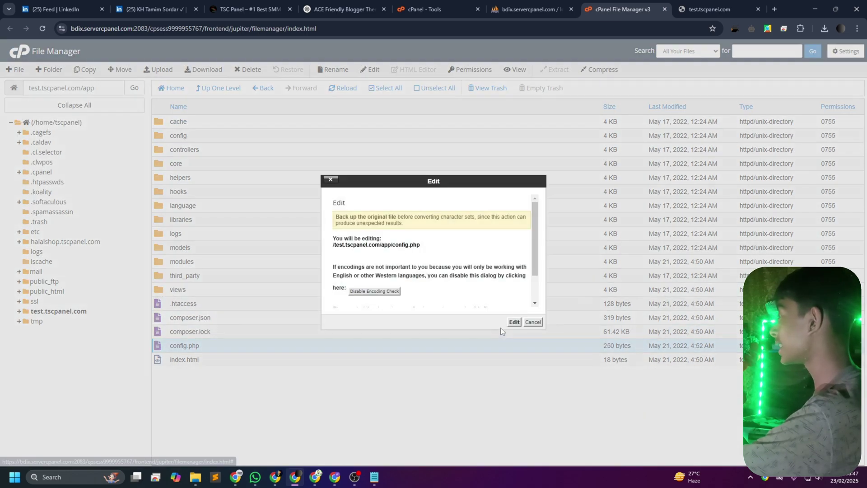
left_click(513, 323)
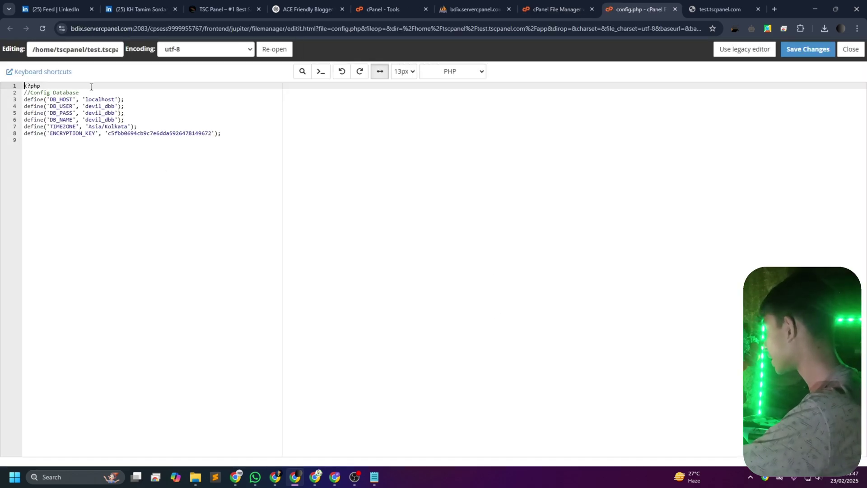
Replace devil_dbb with tscpanel_WWW for DB_USER and DB_NAME, update DB_PASS, and save
left_click(89, 106)
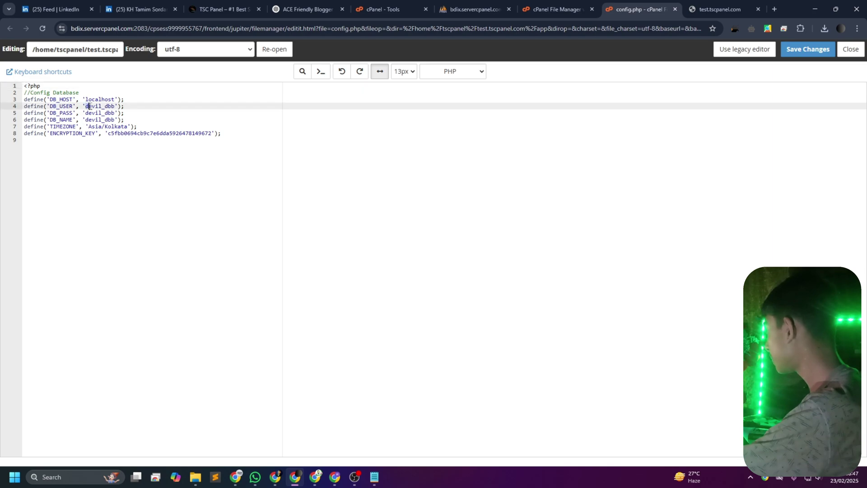
left_click_drag(105, 106, 114, 106)
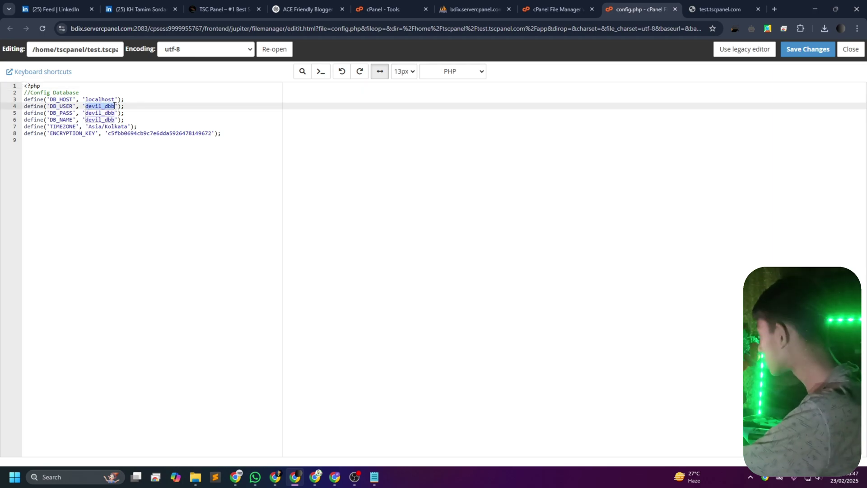
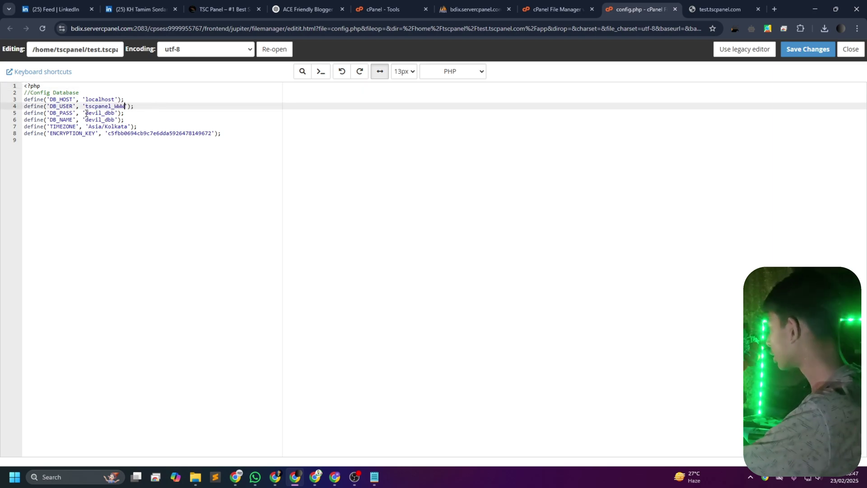
left_click_drag(85, 113, 116, 117)
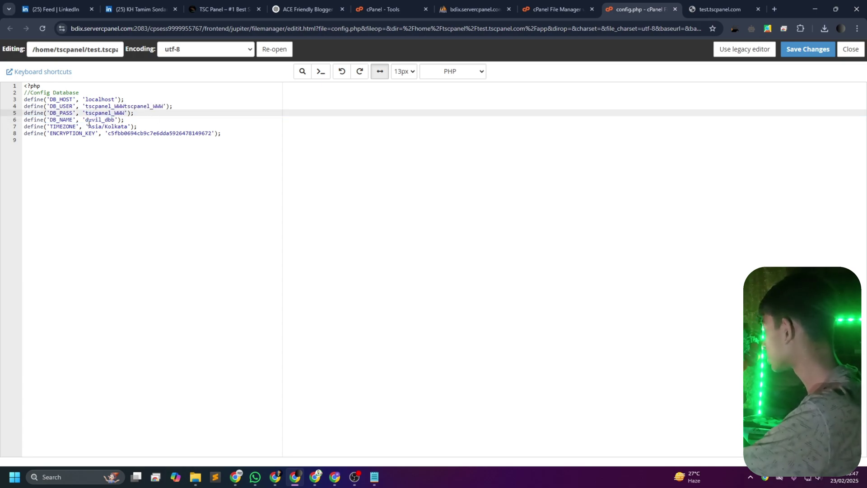
left_click_drag(86, 120, 114, 121)
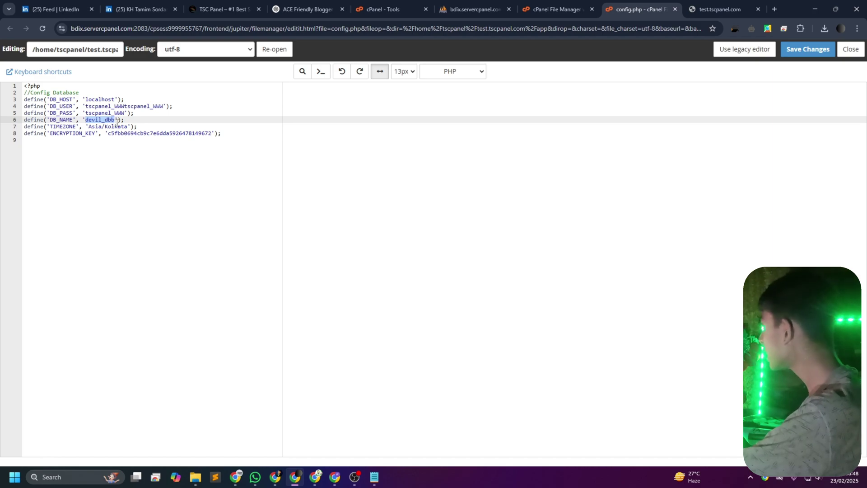
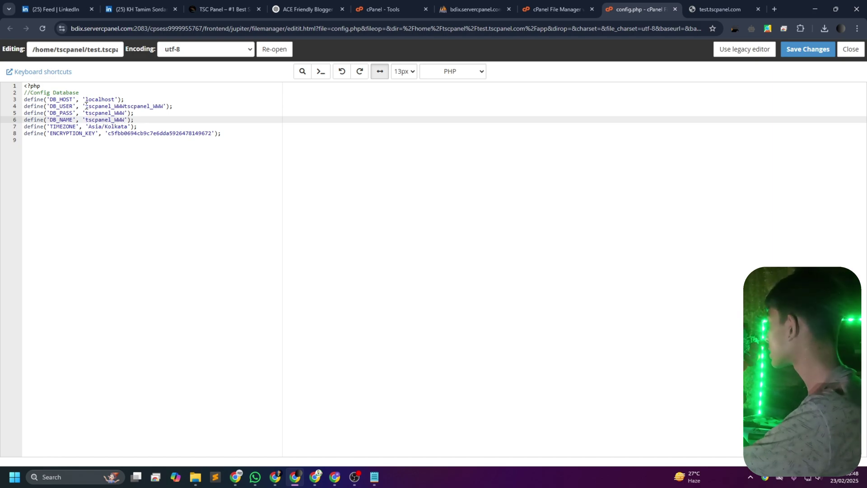
left_click_drag(86, 106, 115, 106)
key("BackSpace")
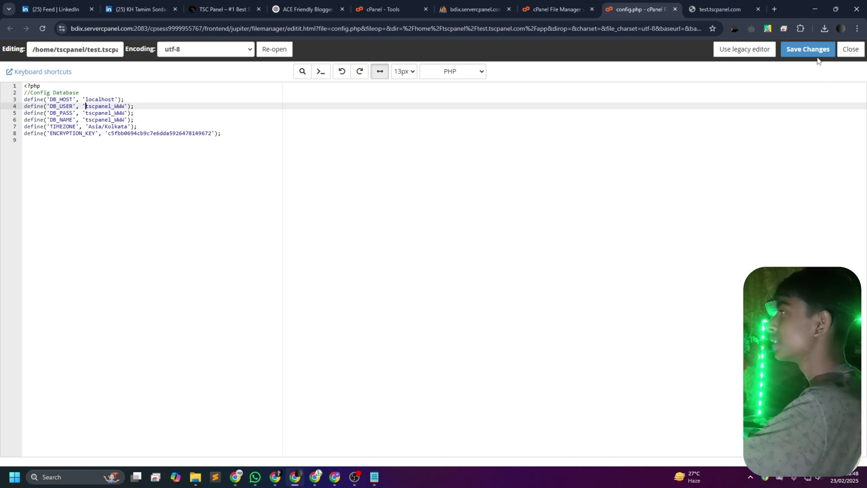
left_click(810, 51)
Reload test.tscpanel.com and open the SmartPanel login page that now loads
left_click(720, 9)
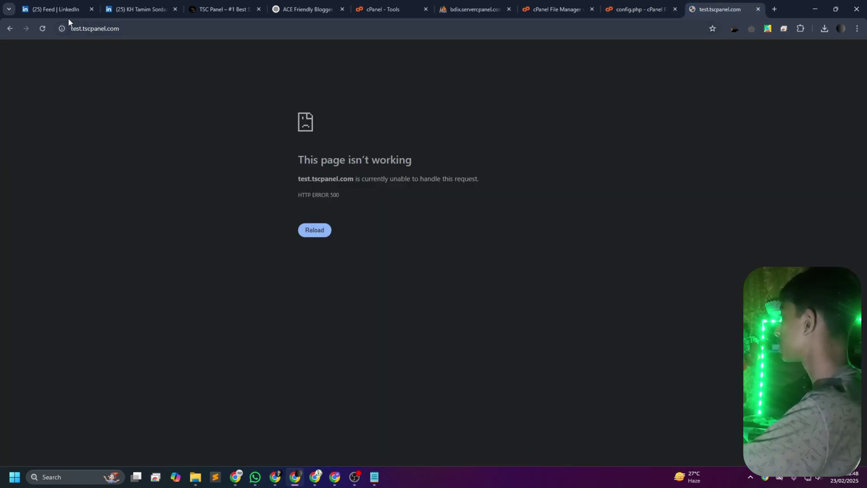
left_click(40, 28)
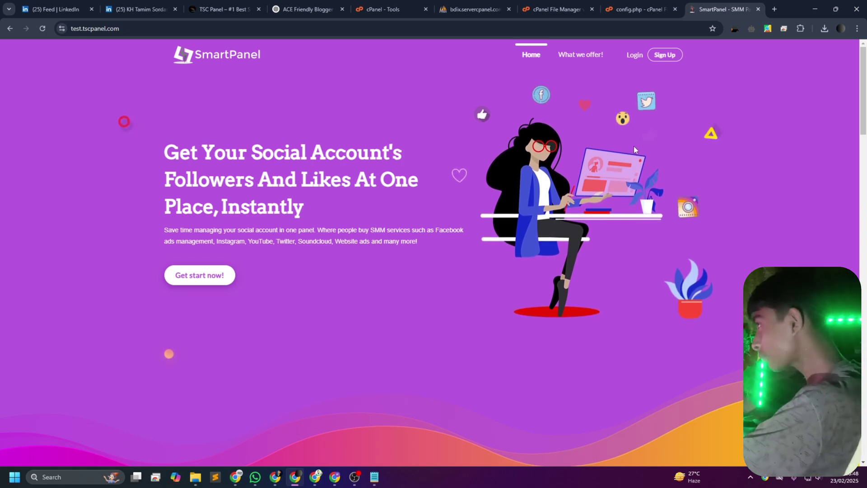
left_click(635, 56)
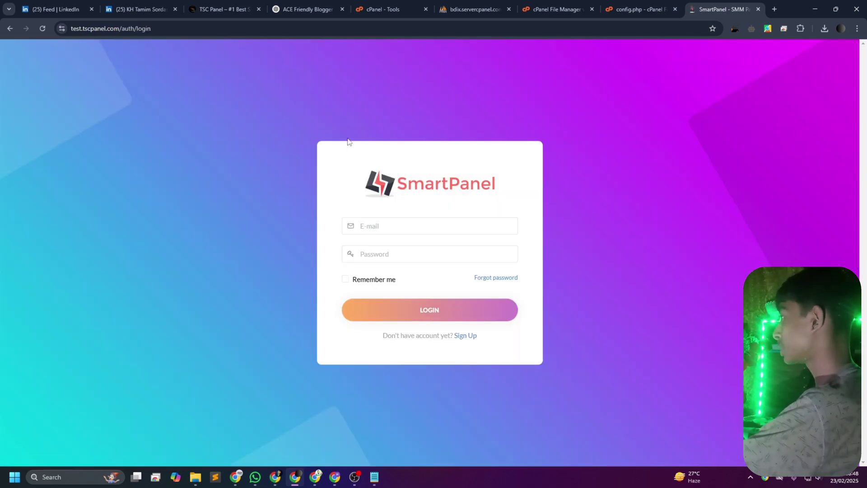
Start entering the admin e-mail and password, then clear the password and leave for File Explorer
left_click(386, 230)
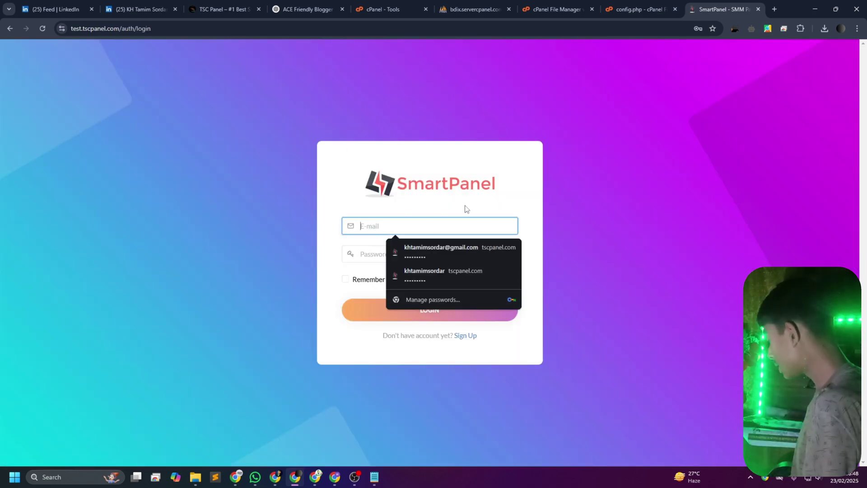
type("admin")
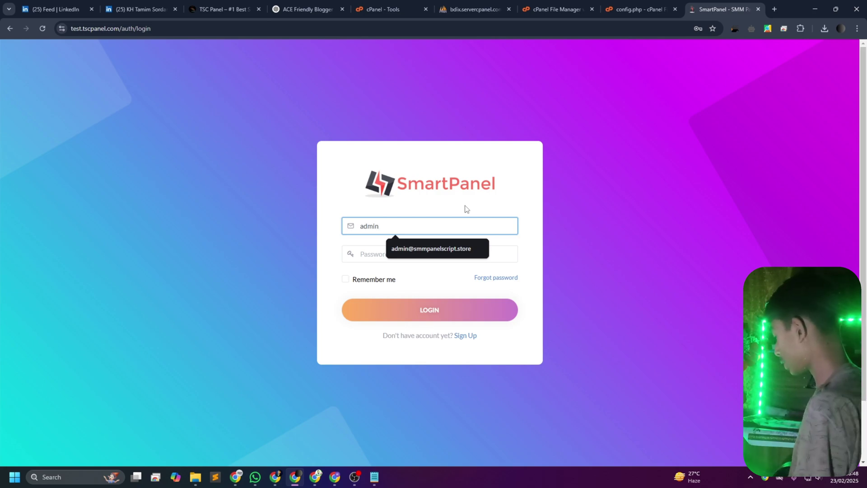
type("@admin.com")
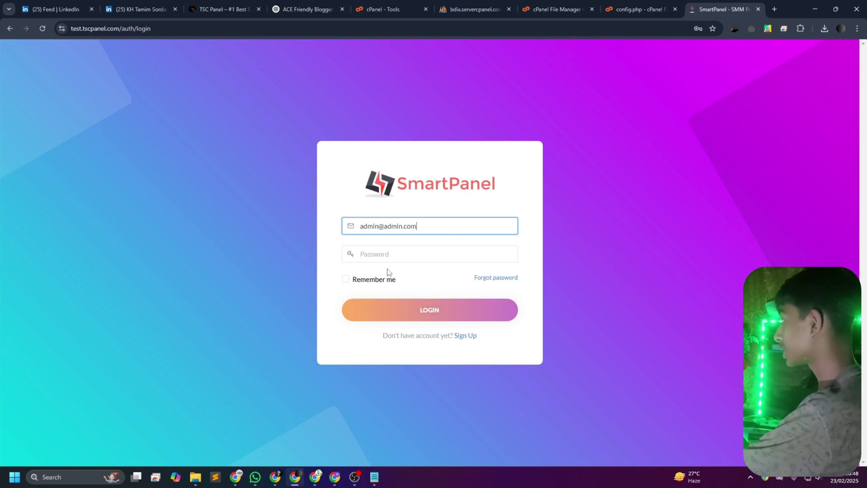
left_click(387, 252)
type("12")
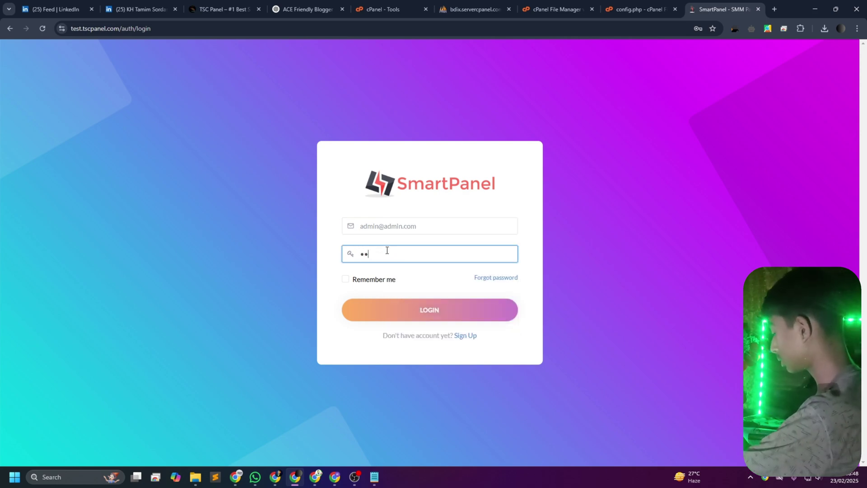
key("BackSpace")
key("BackSpace")
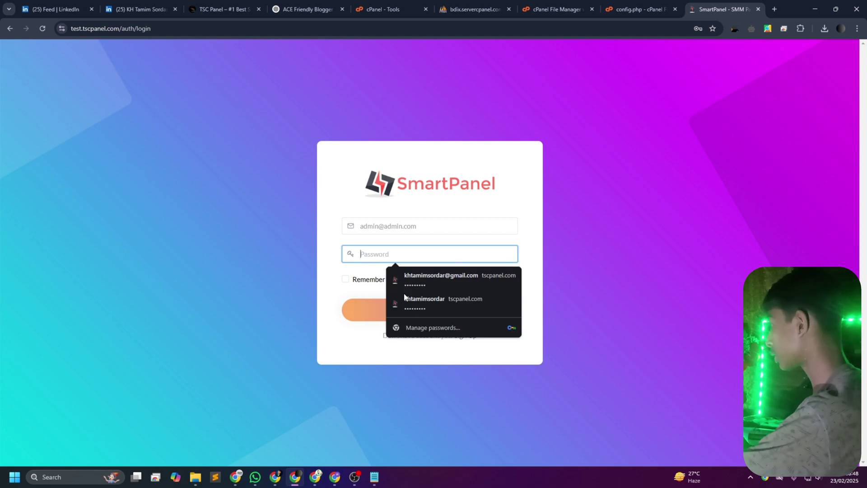
left_click(198, 481)
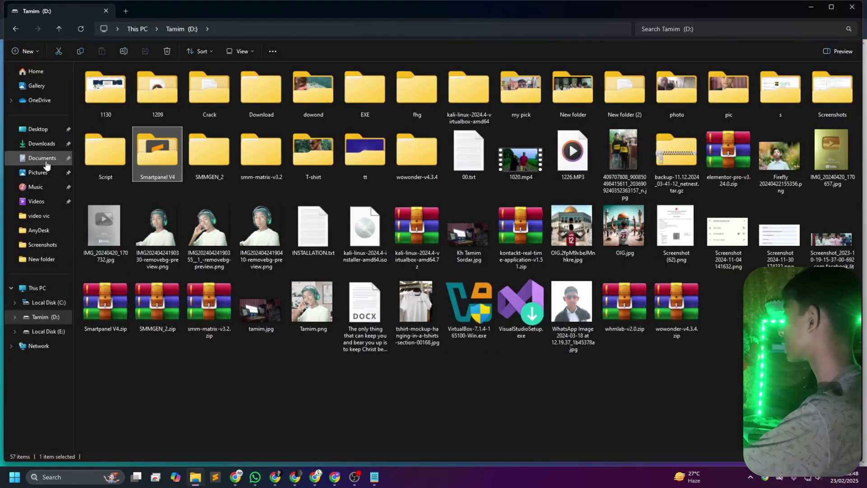
Open documentation.html from Downloads, dismiss the update notice, and close the editor
left_click(44, 145)
left_click(110, 98)
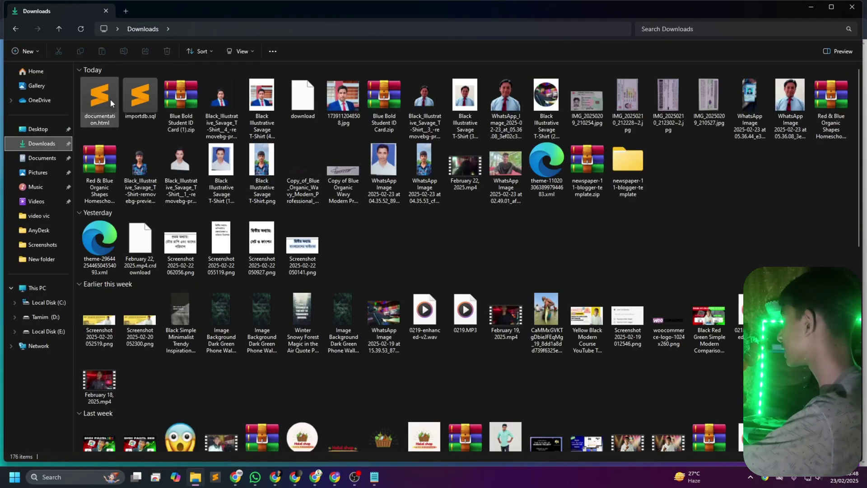
double_click(109, 98)
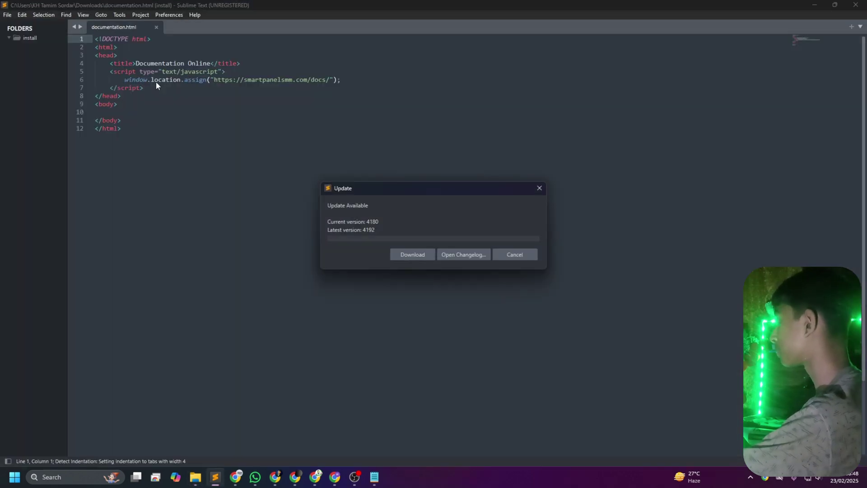
key("Escape")
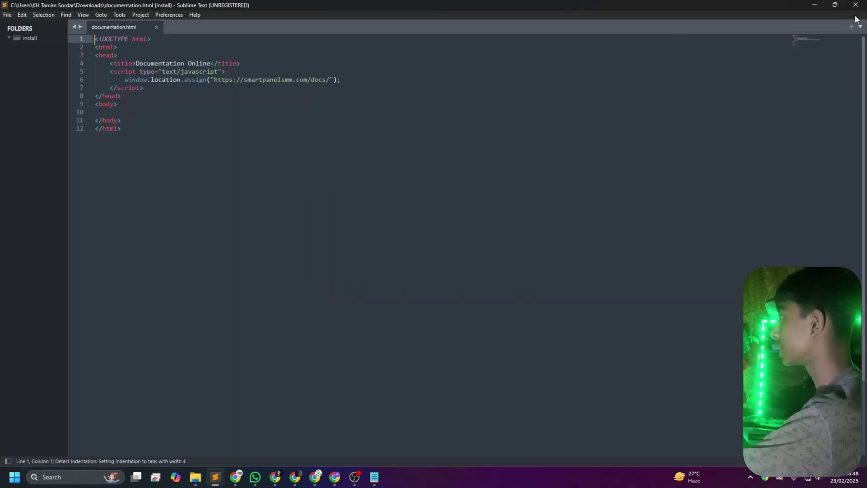
left_click(855, 5)
Download example.txt from the test.tscpanel.com folder through cPanel File Manager
key("alt+Tab")
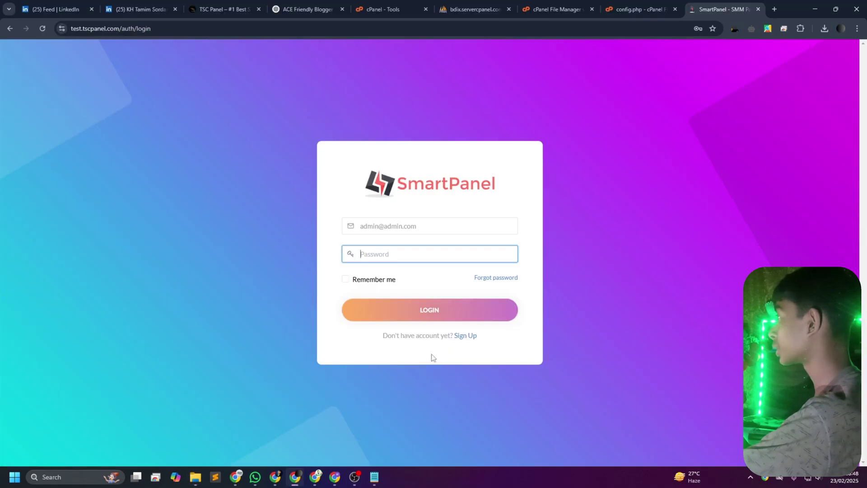
left_click(519, 5)
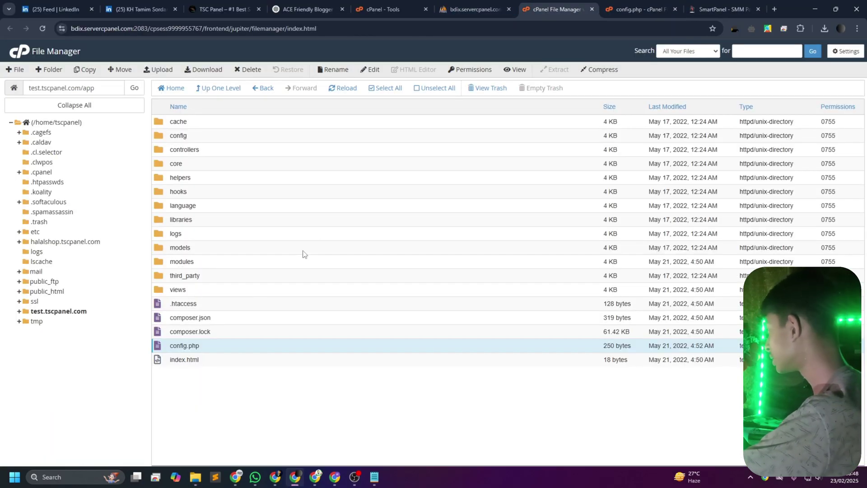
left_click(215, 92)
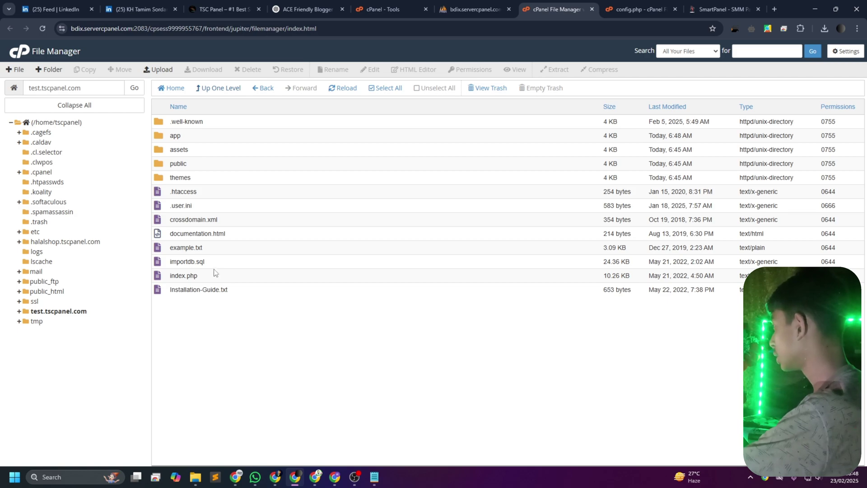
left_click(215, 248)
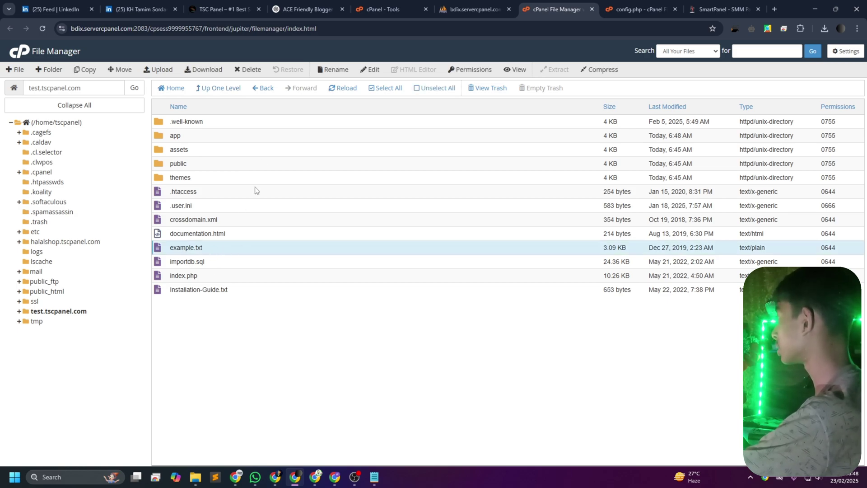
left_click(214, 73)
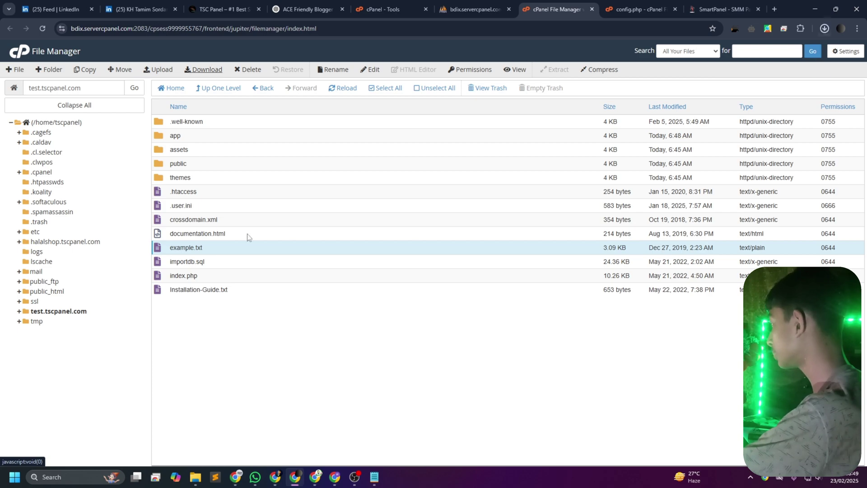
left_click(197, 479)
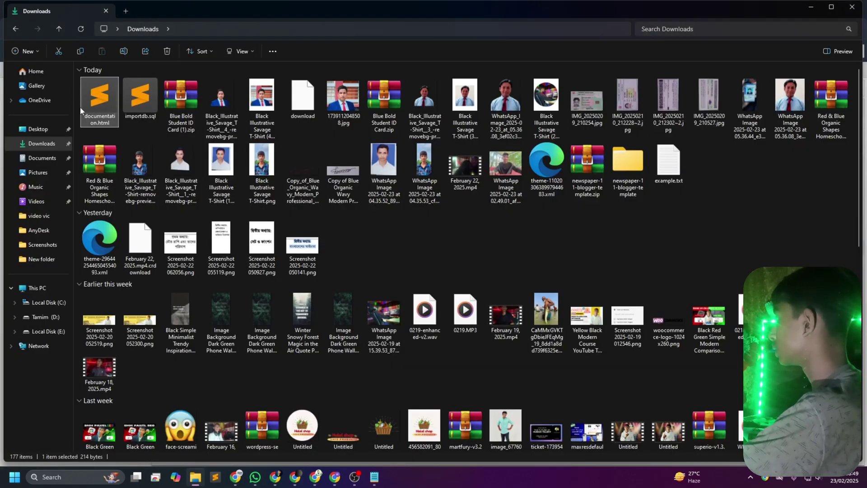
Open example.txt in Notepad, scroll through its Api class code, then close it
double_click(679, 159)
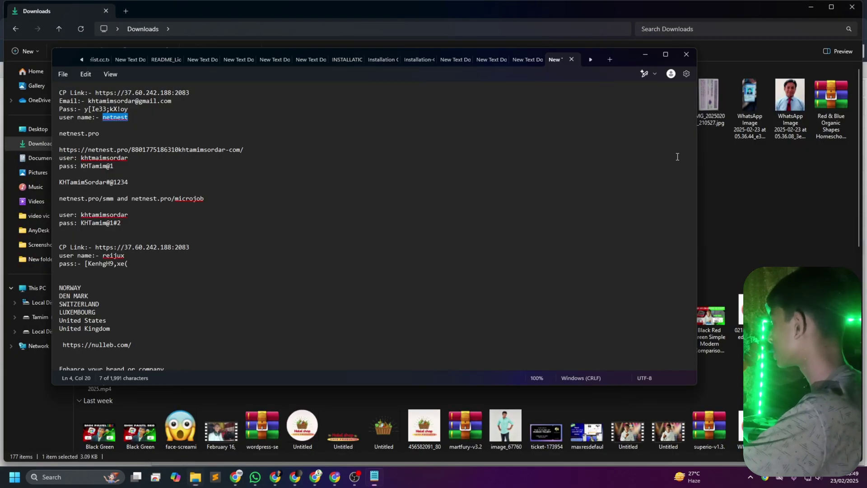
scroll(132, 279, "down", 1)
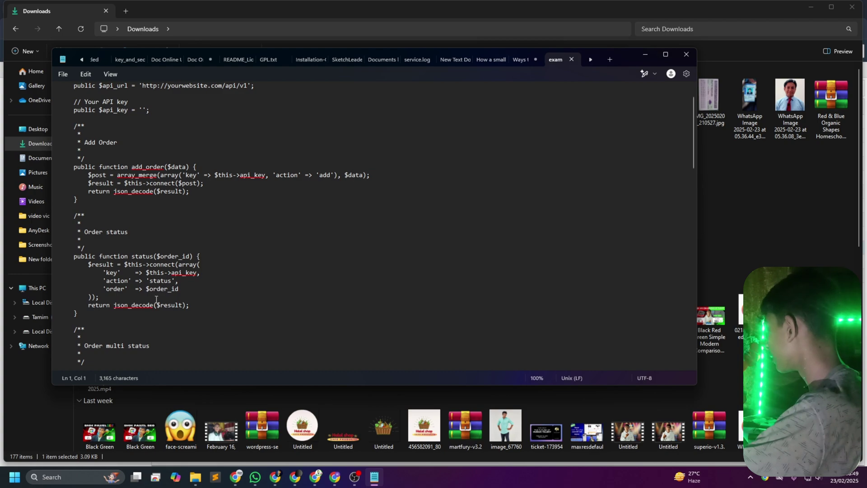
scroll(156, 299, "up", 1)
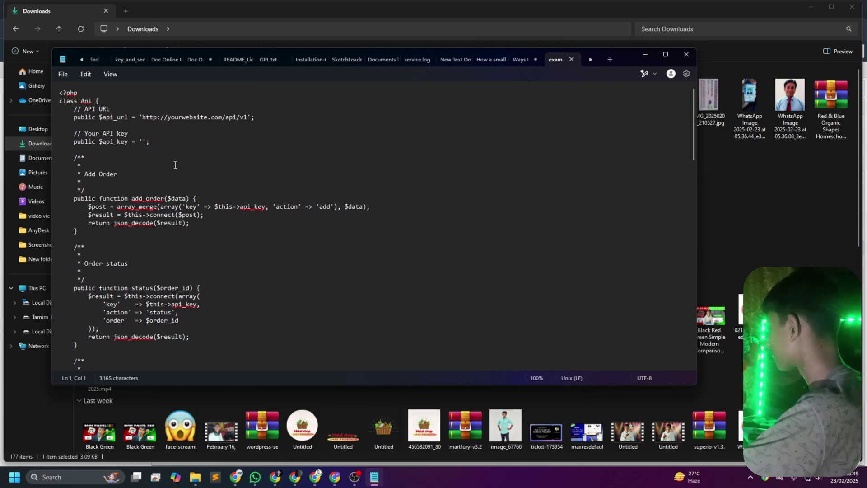
scroll(175, 165, "down", 10)
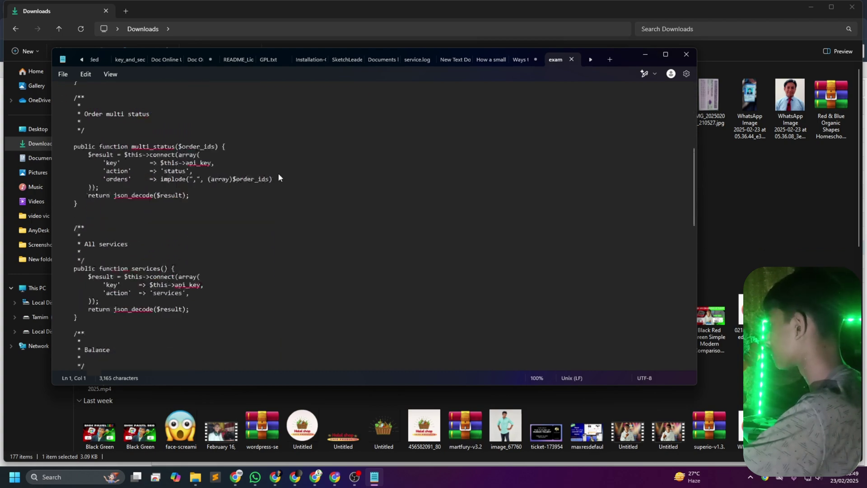
left_click(686, 54)
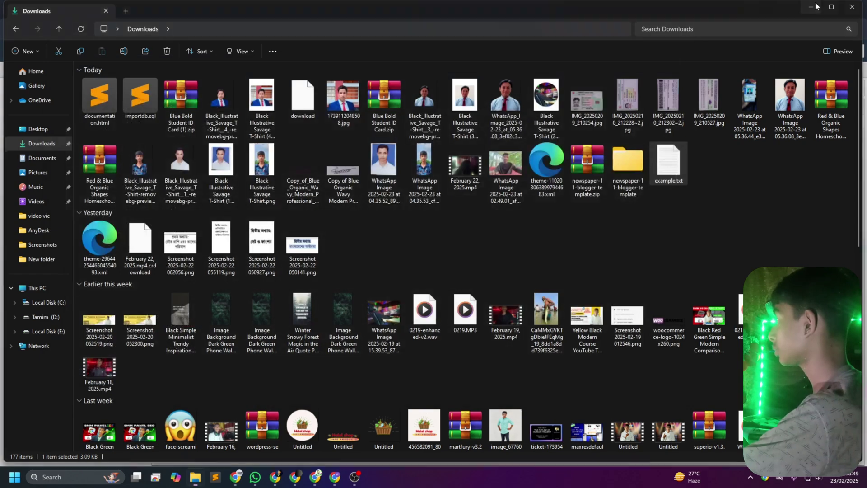
left_click(816, 6)
Log into the SmartPanel admin with the admin password, dismissing the breach alert and Chrome's save prompt
key("ctrl+9")
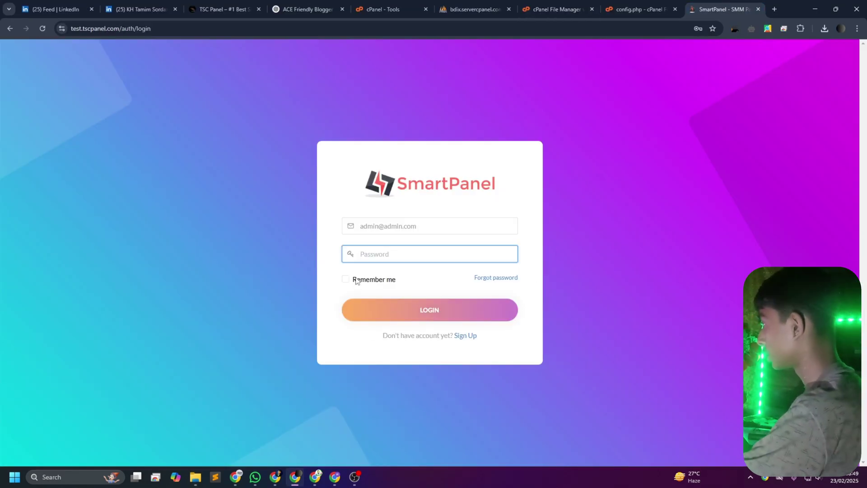
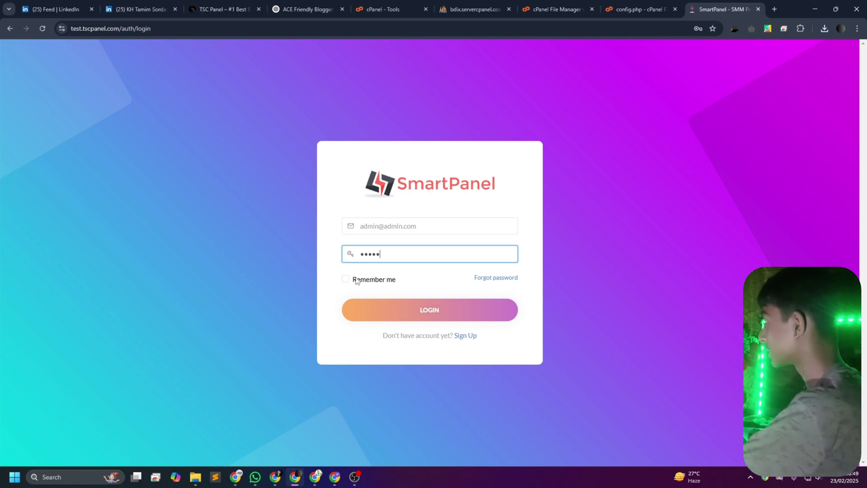
left_click(418, 309)
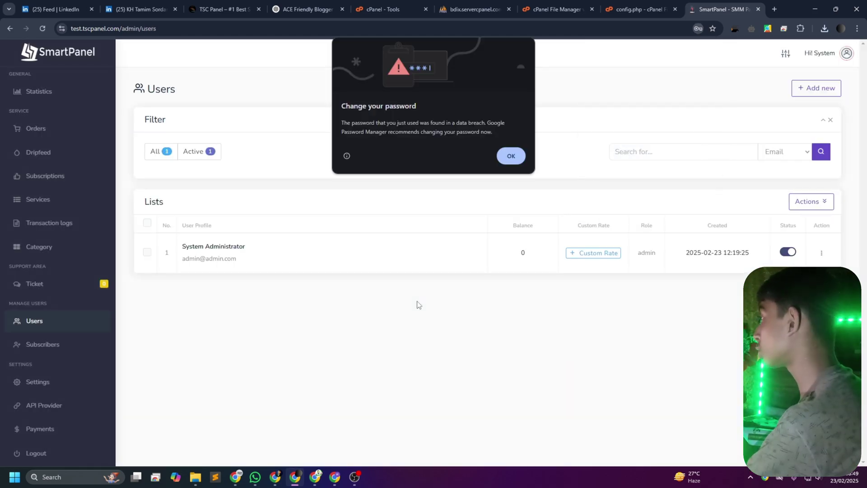
left_click(511, 154)
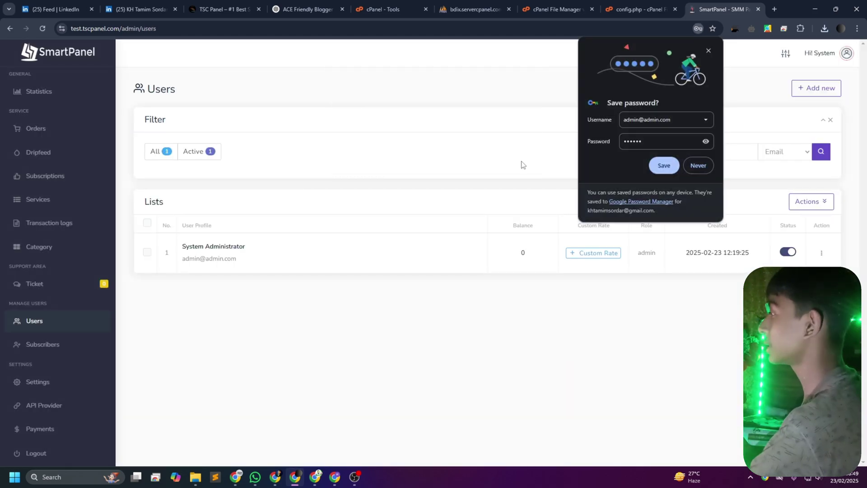
left_click(695, 166)
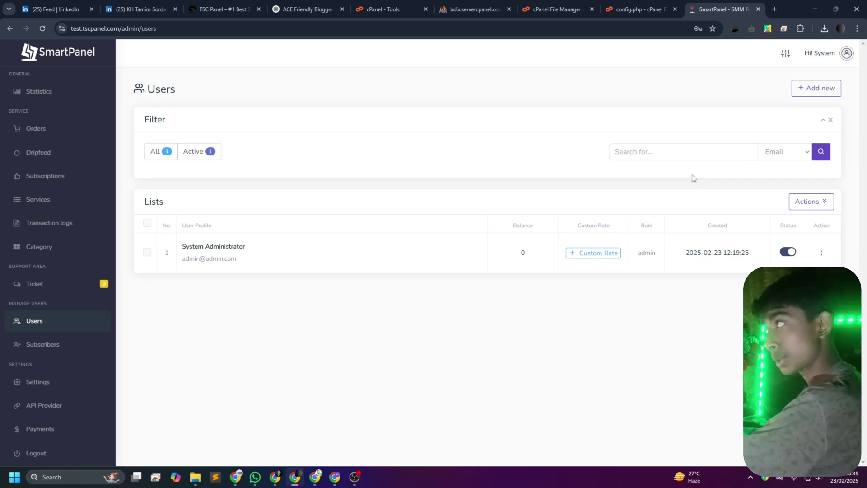
Go to the admin Profile page from the avatar menu and begin on the Old Password field
left_click(845, 54)
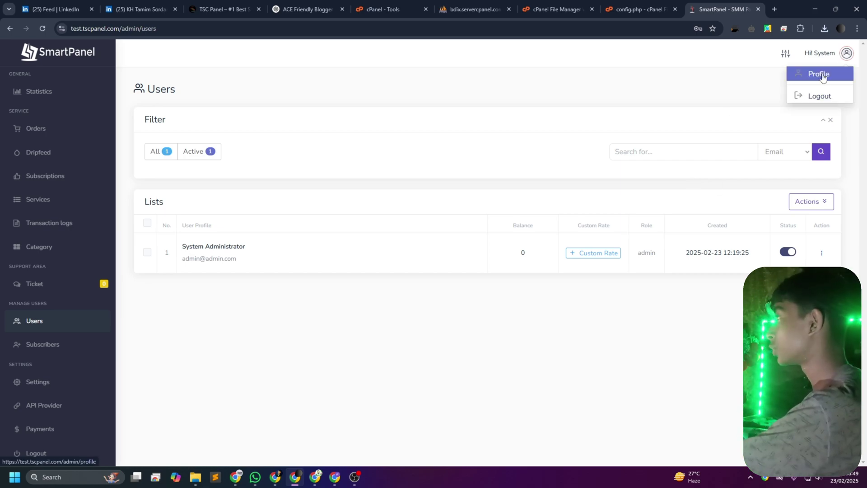
left_click(822, 74)
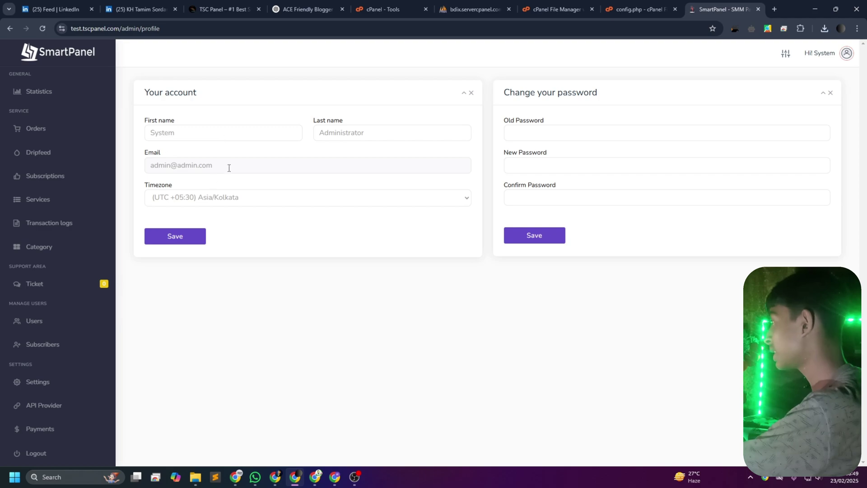
triple_click(229, 166)
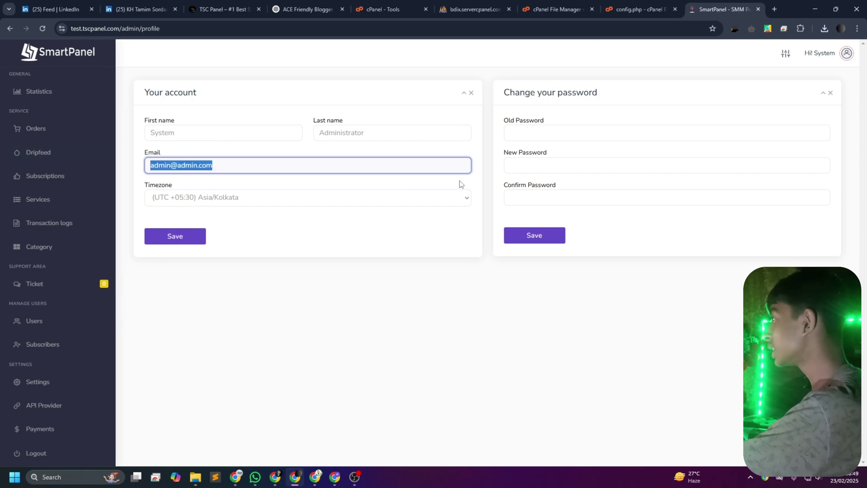
left_click(520, 127)
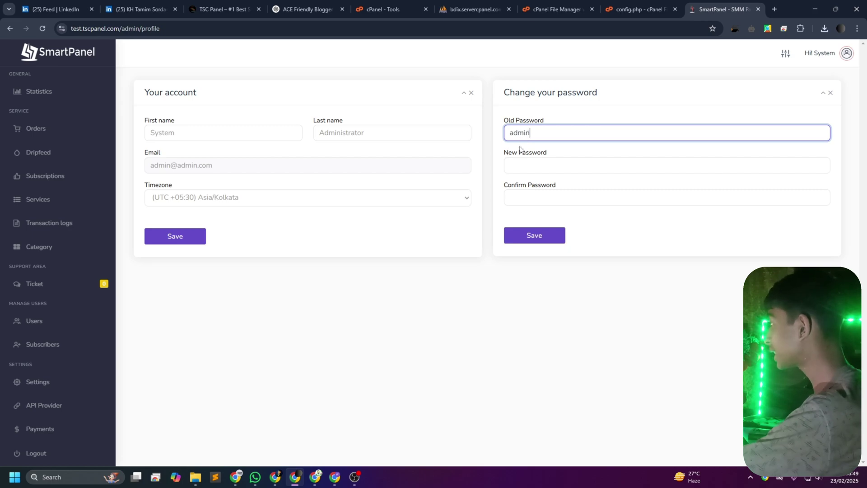
Enter a new password, paste it into Confirm Password, save, and dismiss the old-password mismatch error
left_click(515, 164)
left_click(562, 203)
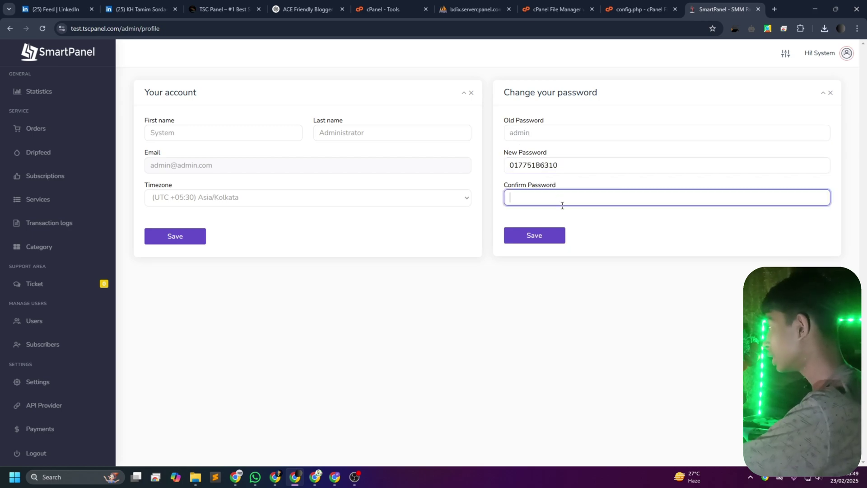
key("shift+Tab")
key("ctrl+c")
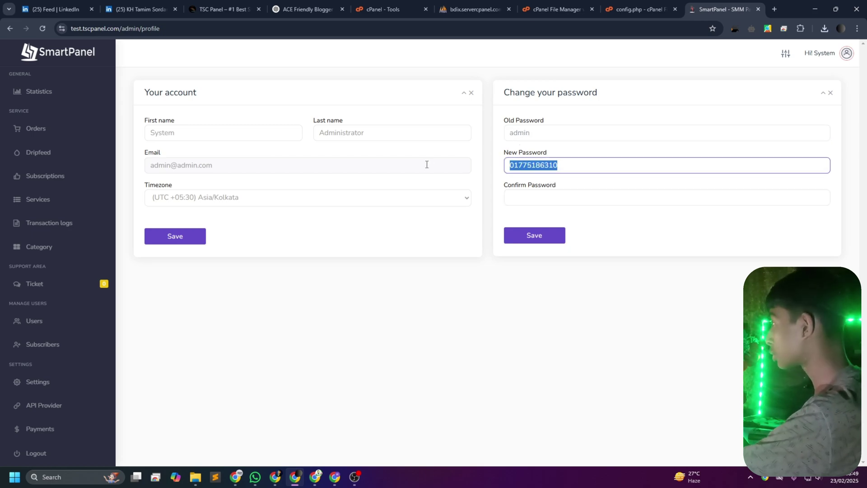
left_click(507, 199)
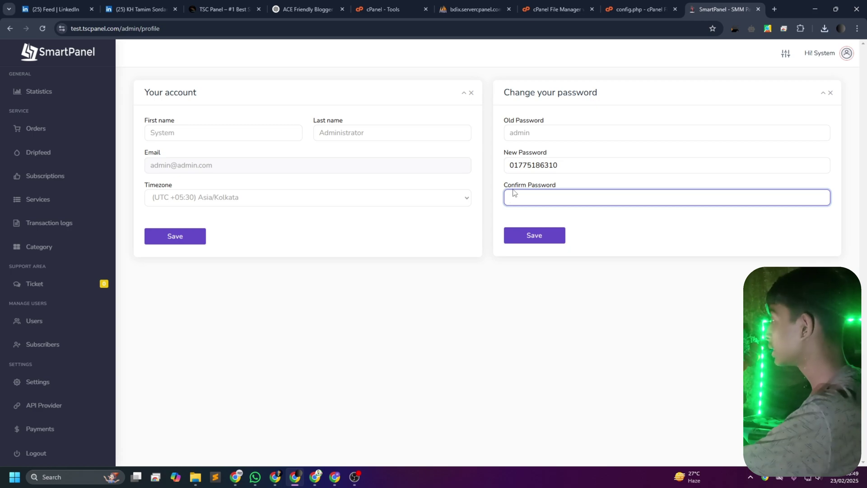
key("ctrl+v")
left_click(533, 236)
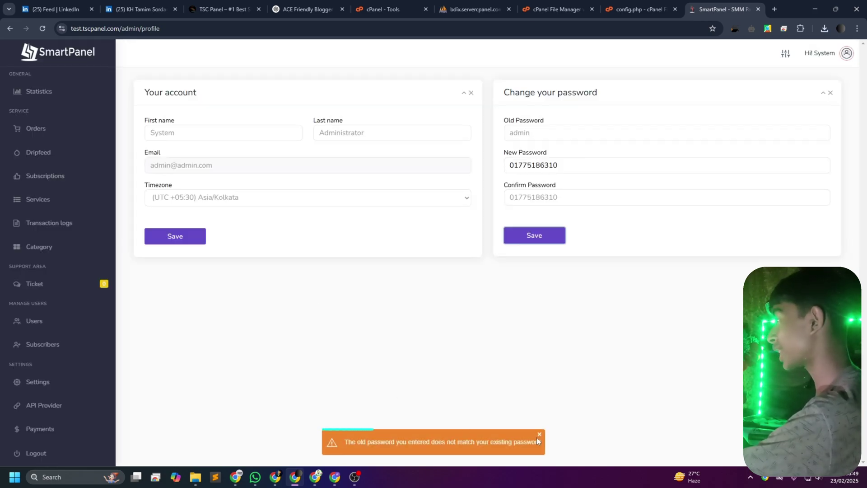
left_click(539, 435)
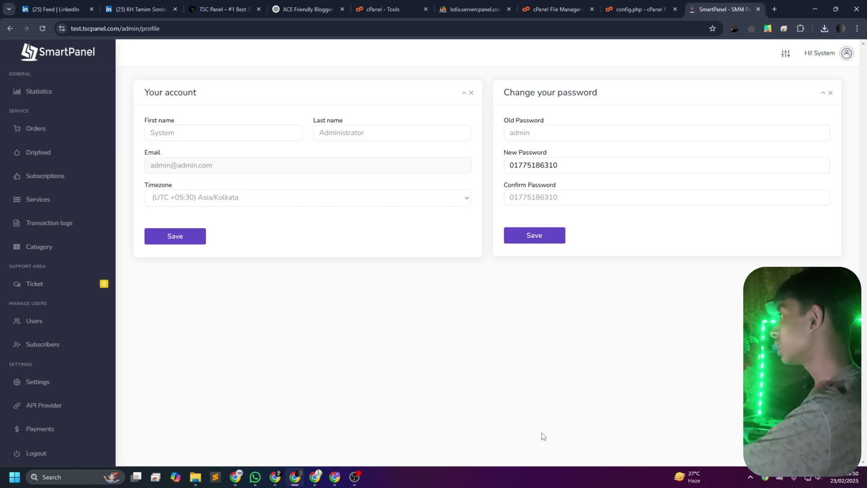
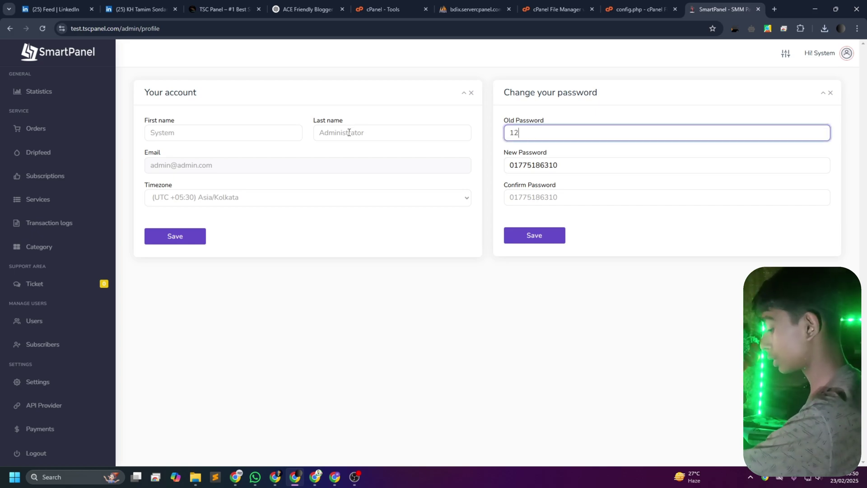
Save the new admin password in the Change your password card
left_click(531, 235)
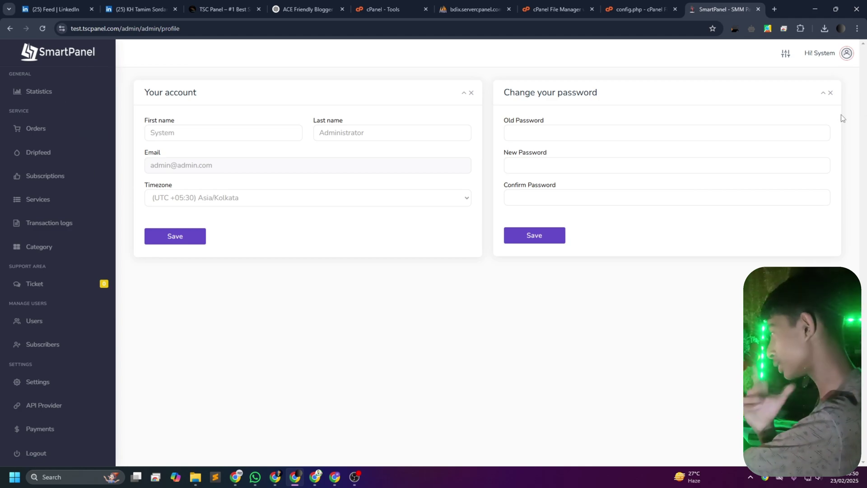
Open Settings and review the website name, description, keywords and title fields
left_click(39, 384)
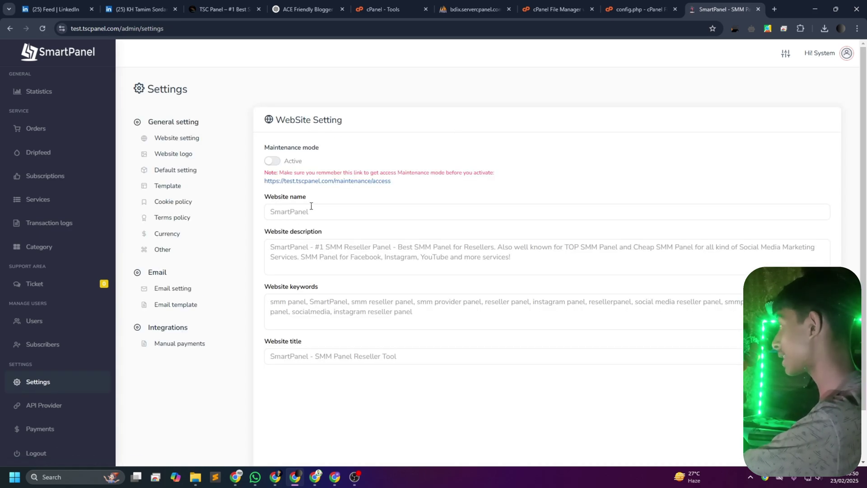
left_click_drag(310, 210, 278, 211)
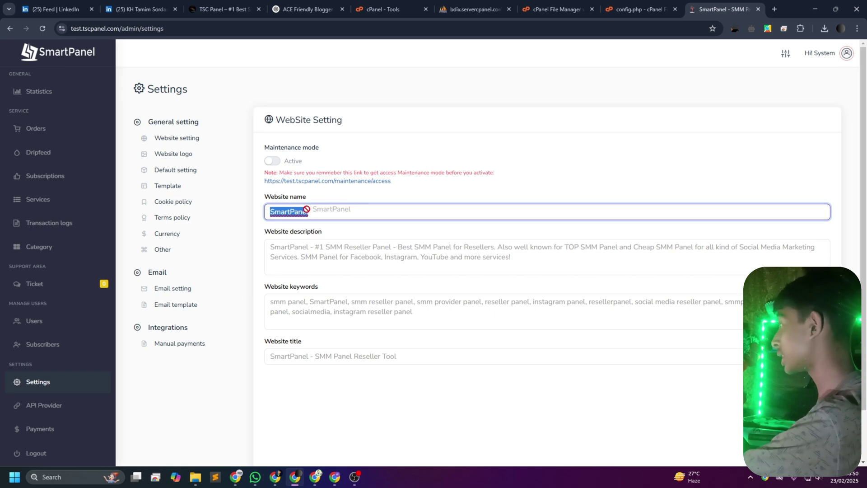
left_click_drag(565, 256, 129, 258)
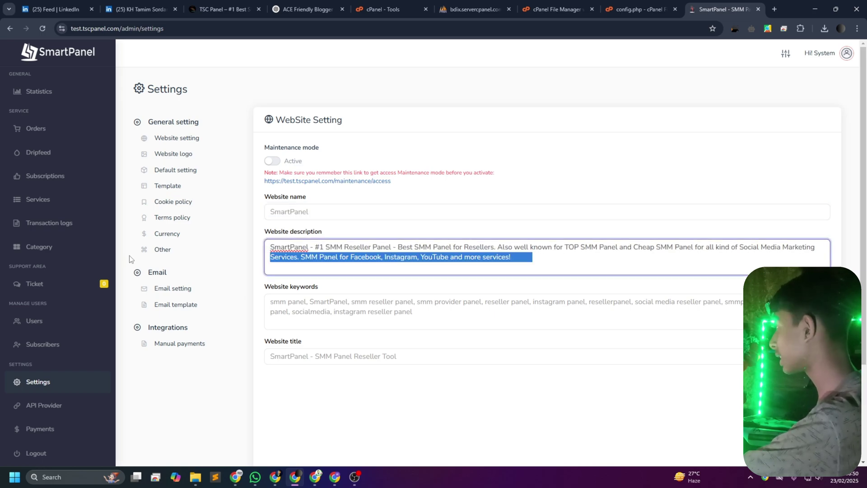
triple_click(423, 313)
triple_click(442, 357)
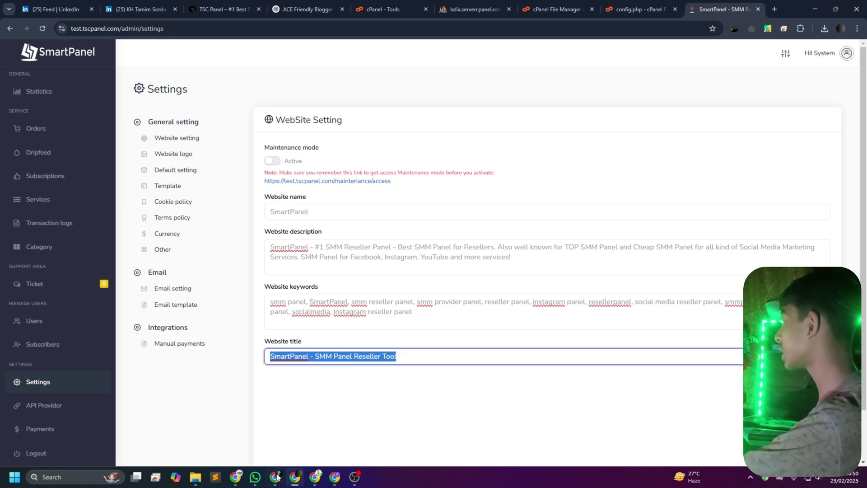
Glance at the codecanyon and YouTube windows, then return to the Website setting page
mouse_move(277, 477)
left_click(228, 426)
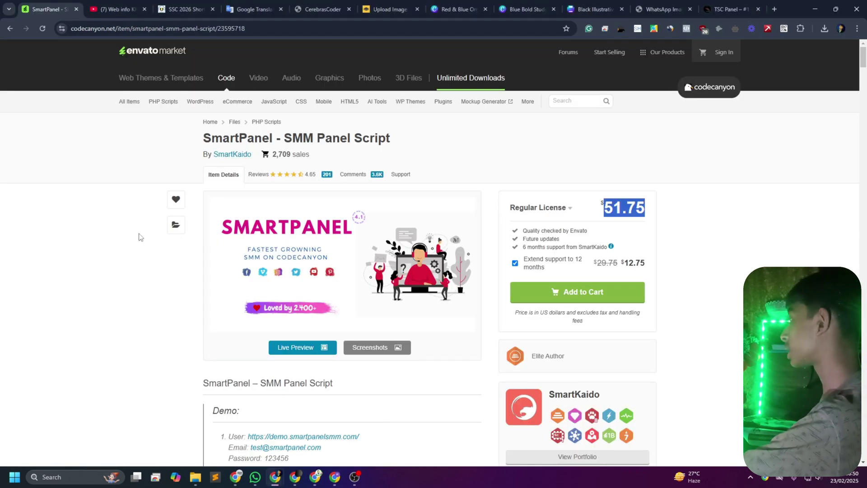
left_click(109, 6)
scroll(191, 237, "down", 4)
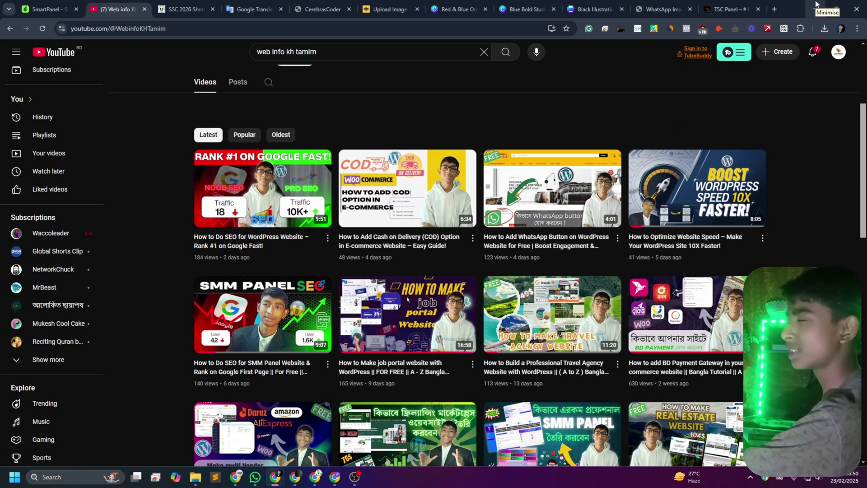
left_click(815, 3)
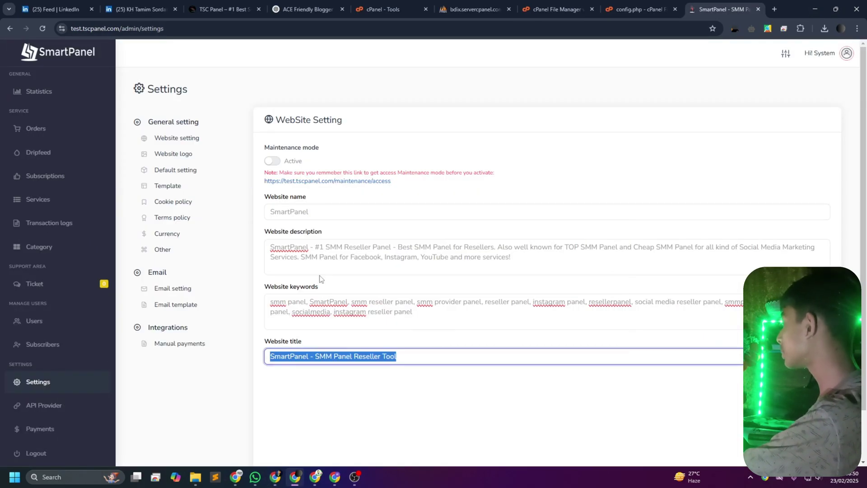
left_click(183, 138)
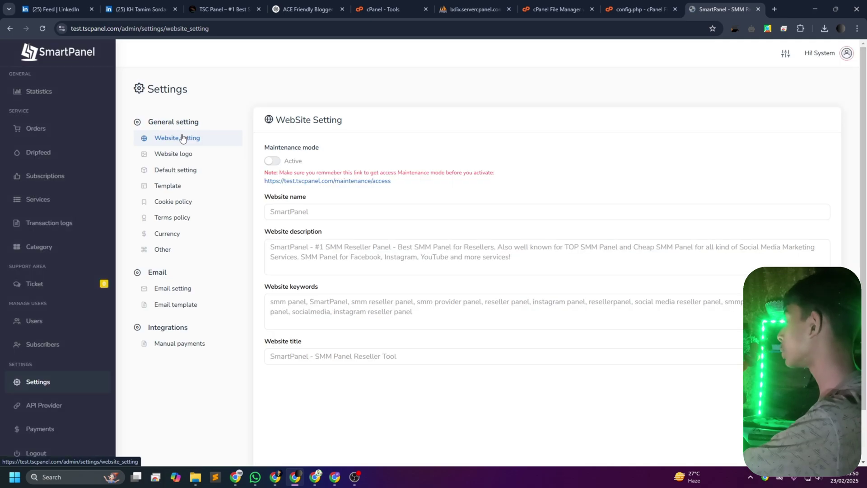
Check the Website logo settings, cancelling the favicon file picker without choosing an image
left_click(183, 154)
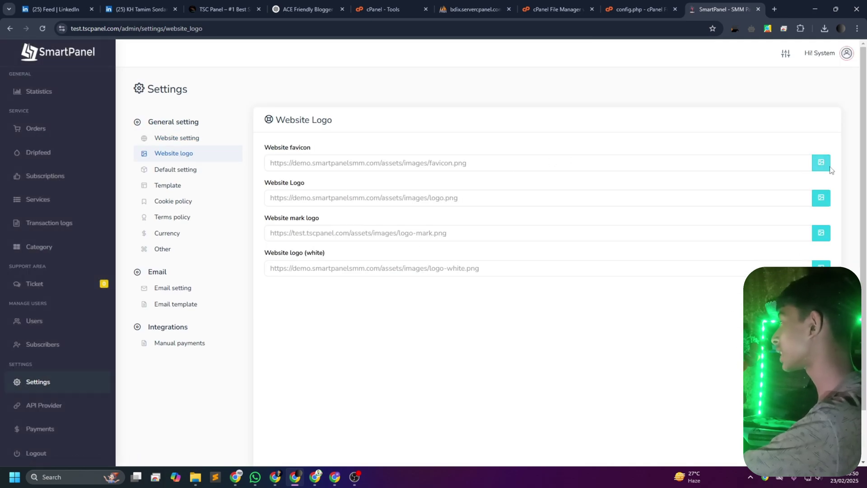
left_click(822, 163)
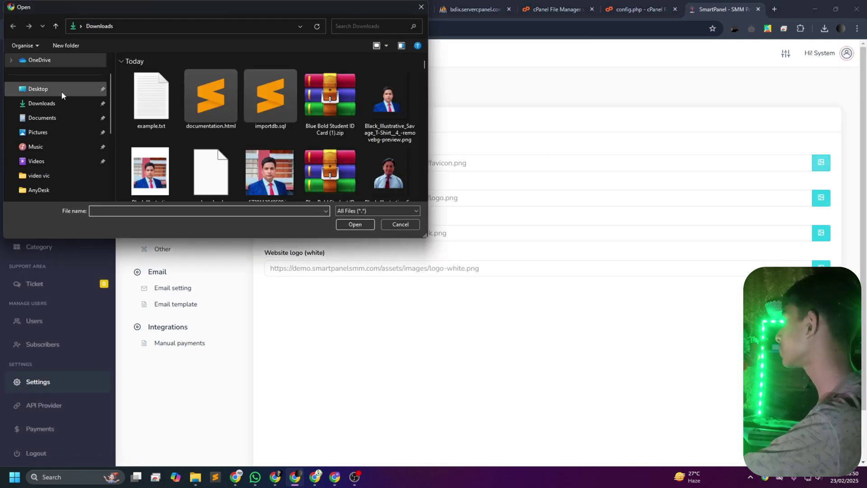
left_click(420, 7)
scroll(330, 146, "down", 1)
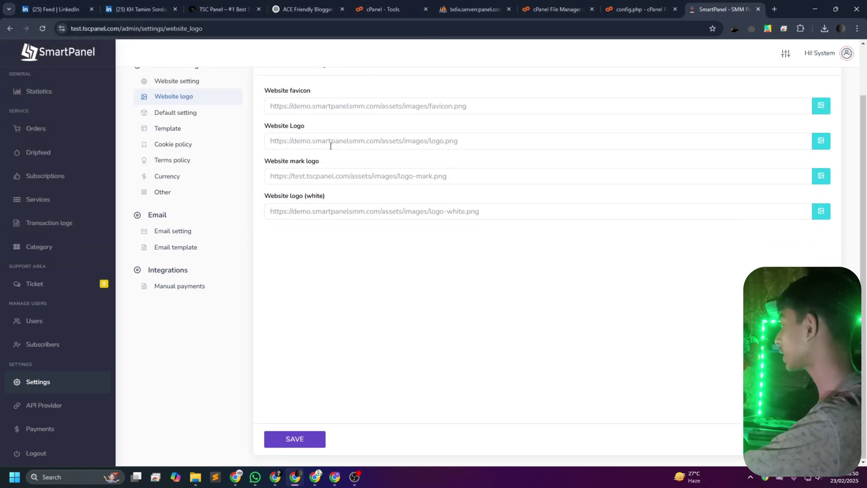
Review the Default setting page, keeping 10 rows per page
left_click(167, 113)
scroll(277, 176, "down", 2)
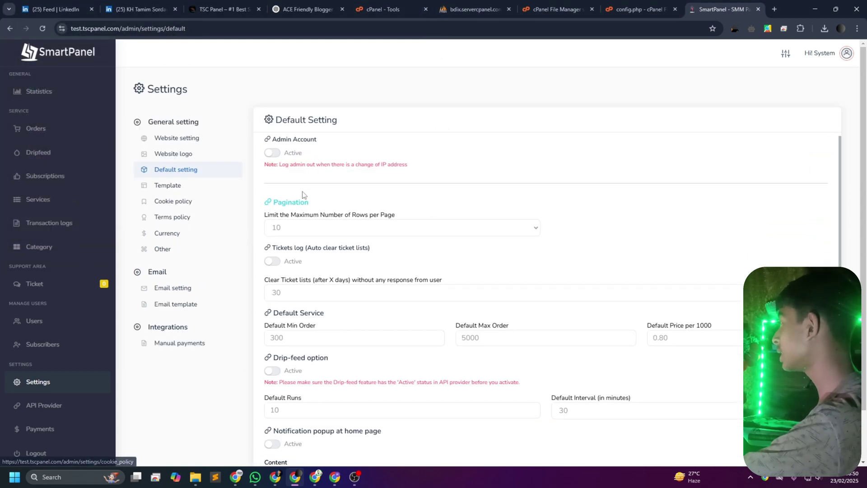
scroll(276, 176, "up", 2)
left_click(316, 236)
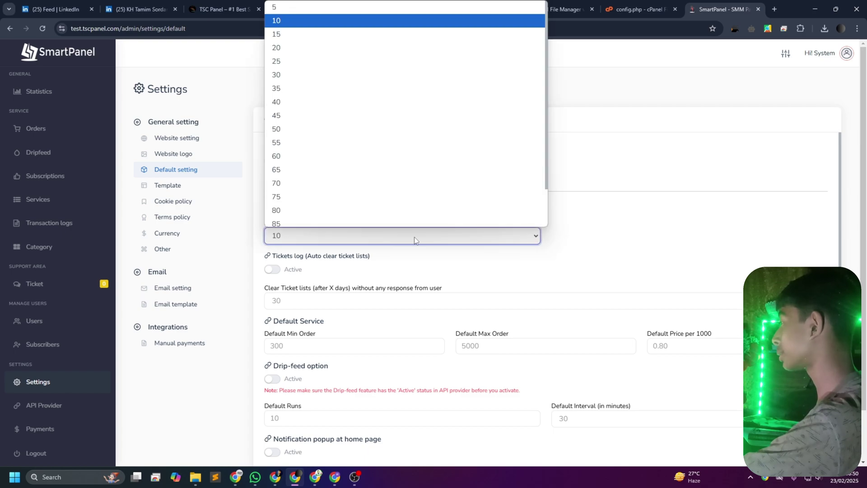
left_click(746, 180)
left_click(745, 180)
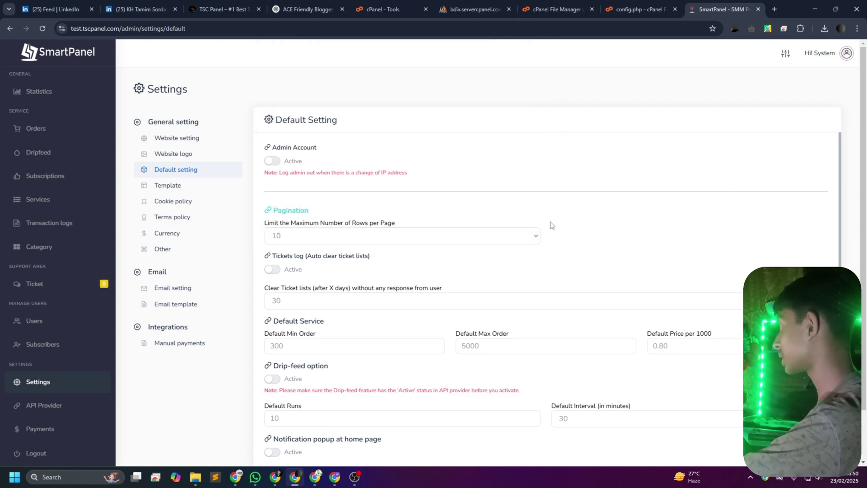
Choose Monoka as the Default Homepage template and save
left_click(159, 187)
left_click(350, 170)
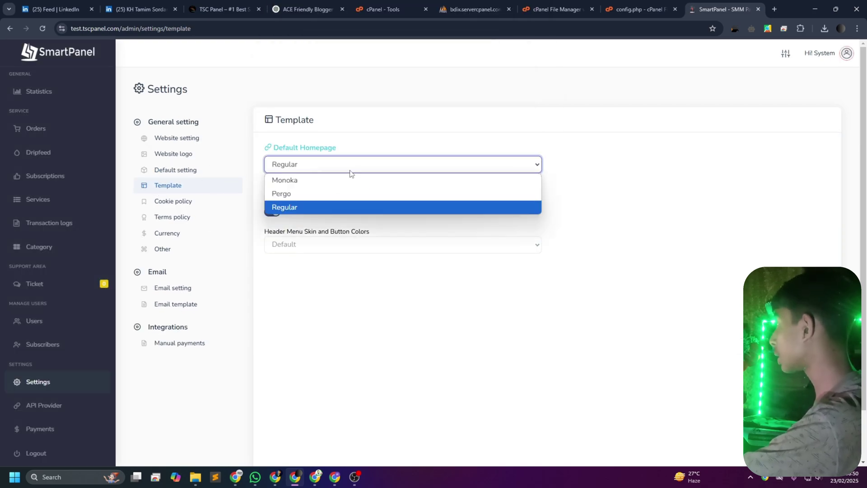
left_click(330, 175)
scroll(332, 226, "down", 1)
scroll(332, 228, "down", 1)
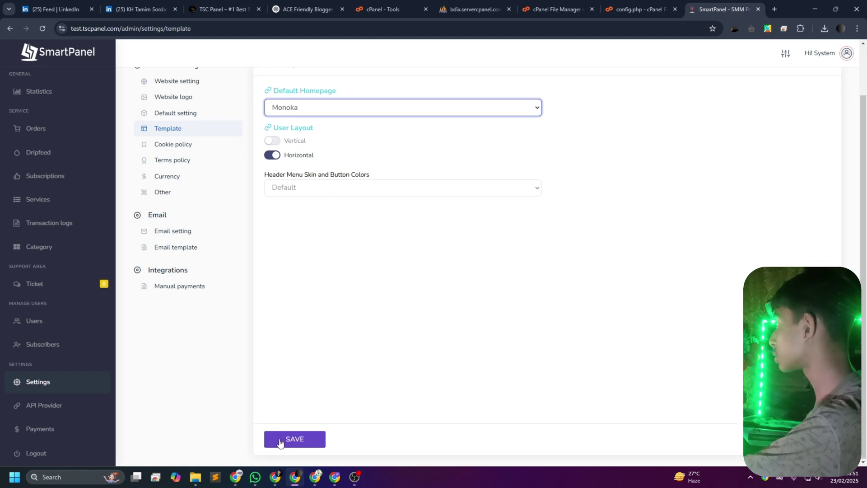
left_click(283, 439)
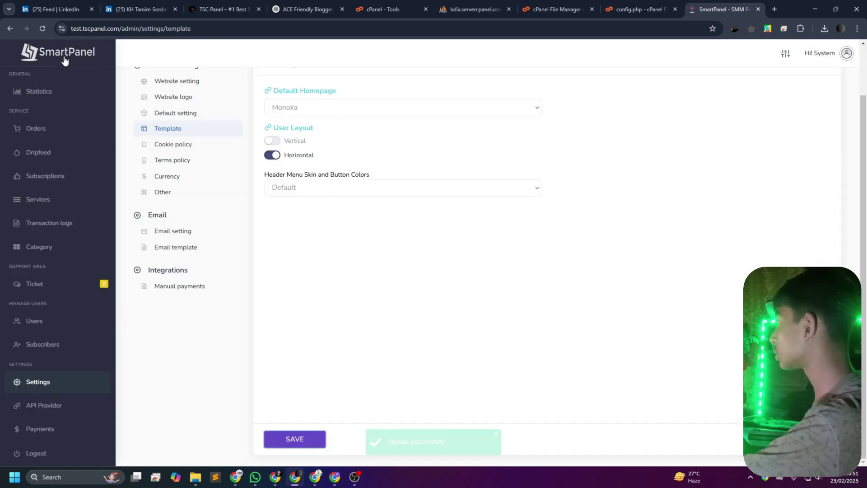
Open the admin dashboard in a new tab and strip the path to load test.tscpanel.com
middle_click(67, 58)
left_click(725, 7)
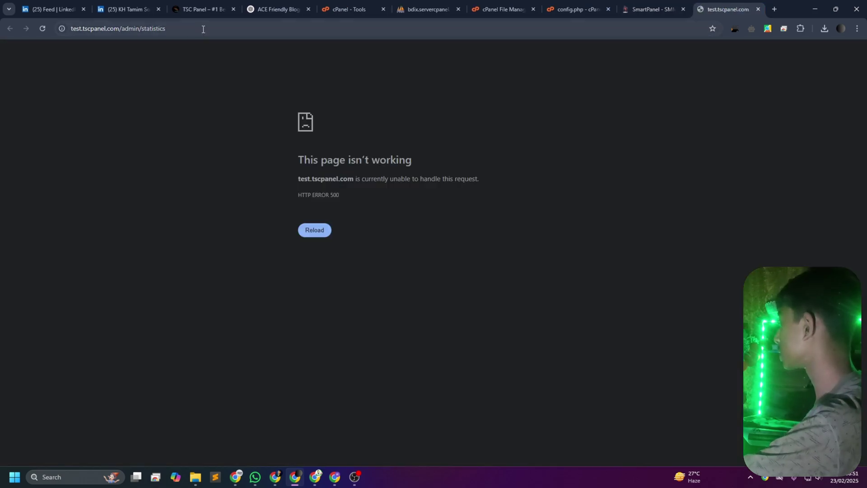
left_click_drag(166, 29, 122, 39)
key("BackSpace")
key("Return")
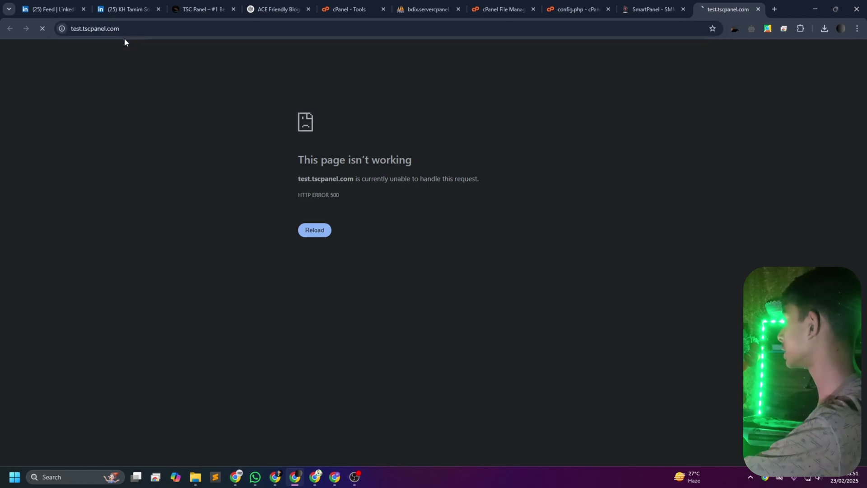
Copy the test.tscpanel.com site address
left_click(117, 25)
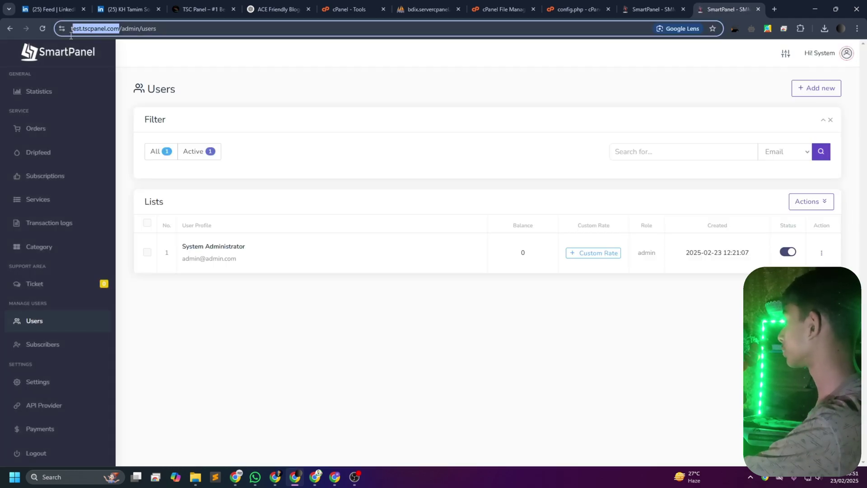
left_click_drag(71, 29, 139, 28)
right_click(96, 30)
left_click(128, 118)
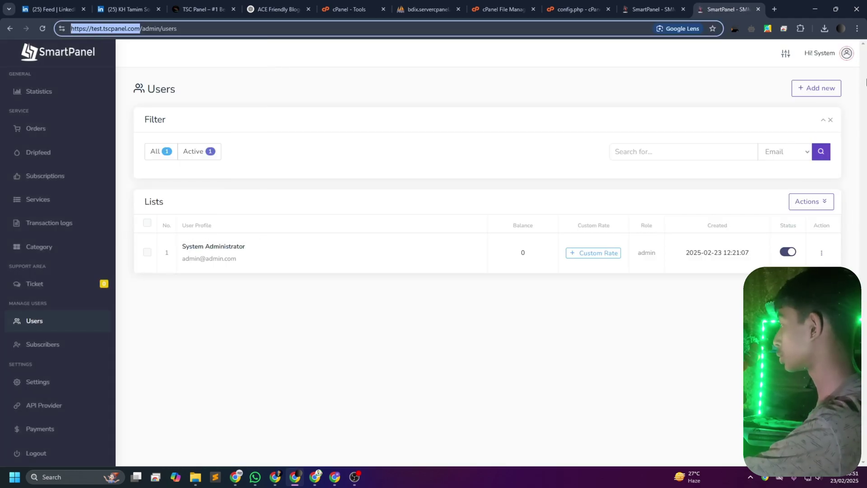
Paste the address into the incognito window and load the public homepage
mouse_move(274, 477)
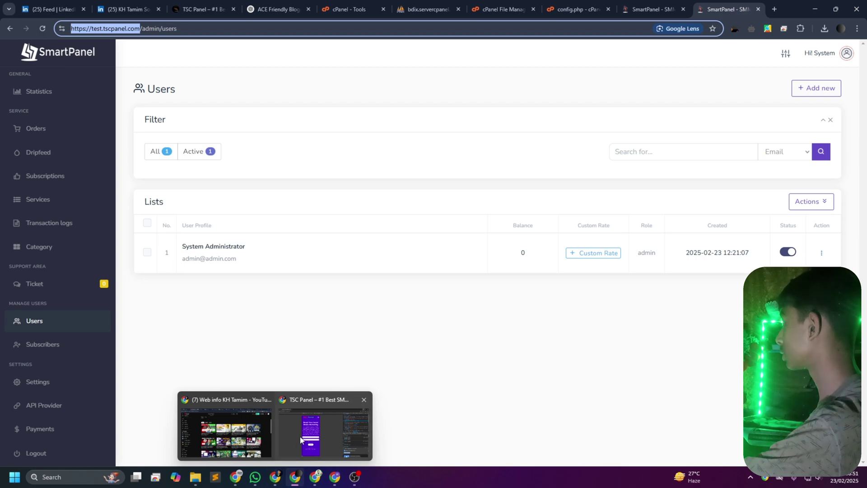
left_click(324, 428)
left_click(185, 28)
right_click(161, 28)
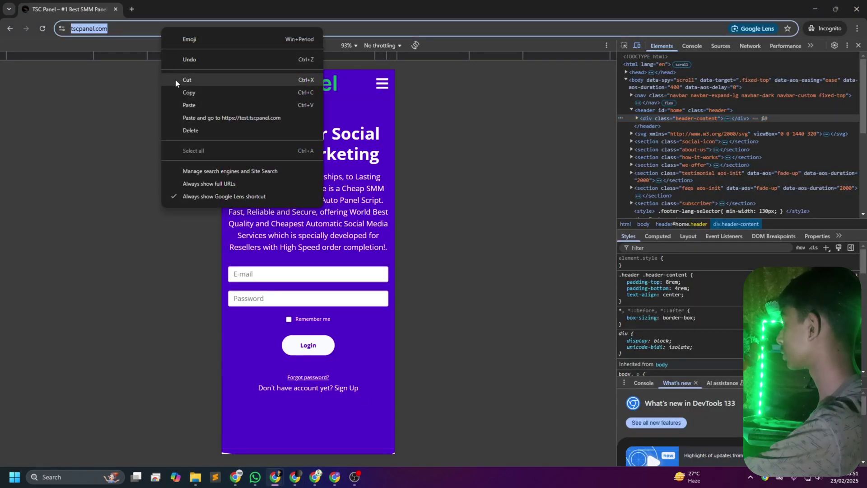
left_click(187, 101)
key("Return")
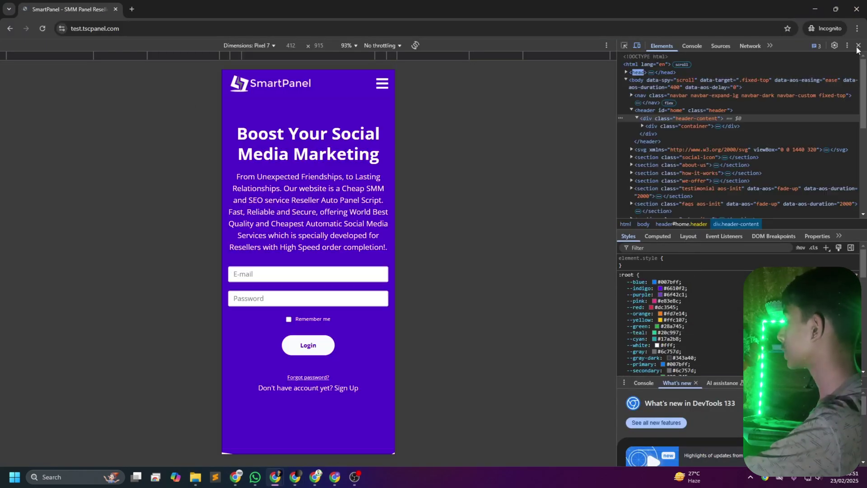
Close the DevTools mobile preview and minimize the incognito window, back to the admin Website Setting page
key("F12")
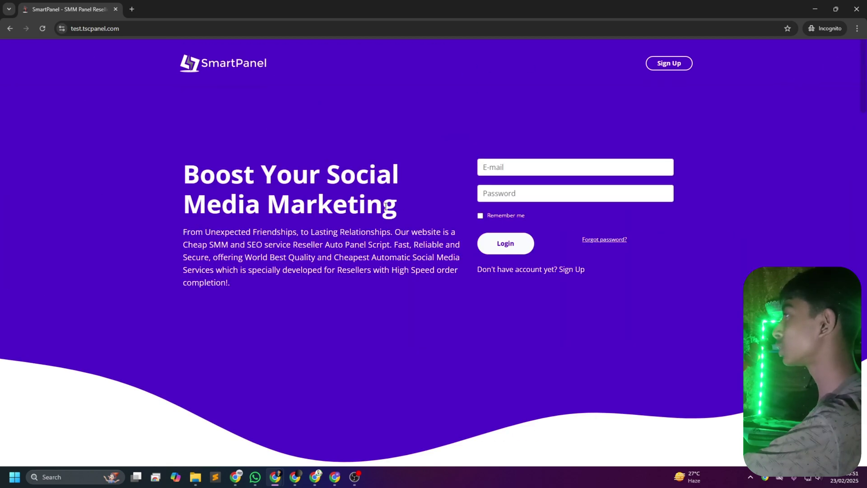
left_click(815, 9)
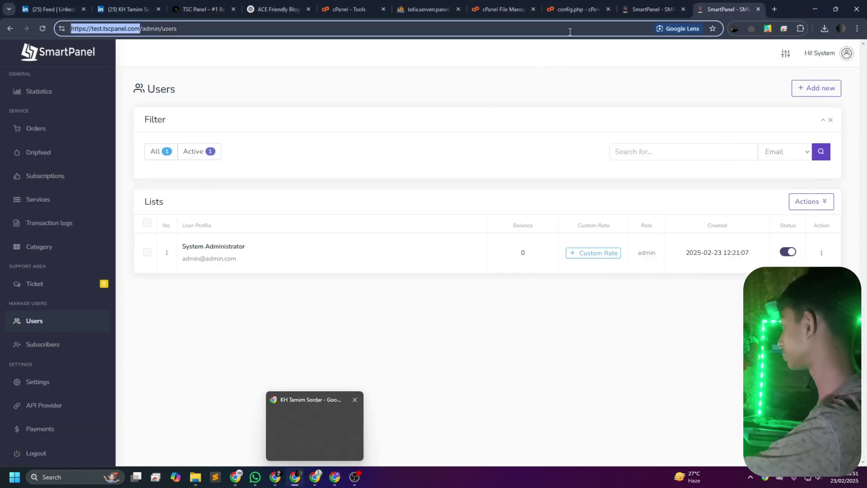
scroll(48, 353, "down", 3)
Set Pergo as the Default Homepage, save, and reload the public page to preview it
left_click(40, 256)
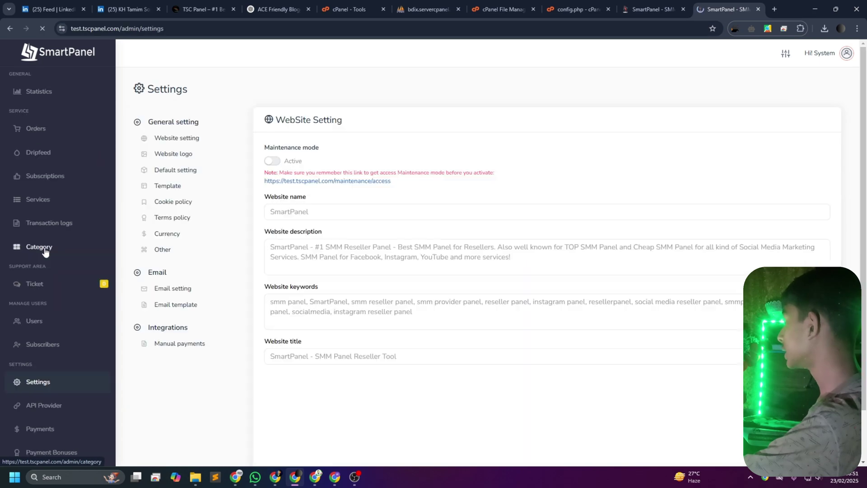
left_click(171, 187)
left_click(293, 166)
left_click(280, 193)
scroll(287, 209, "down", 1)
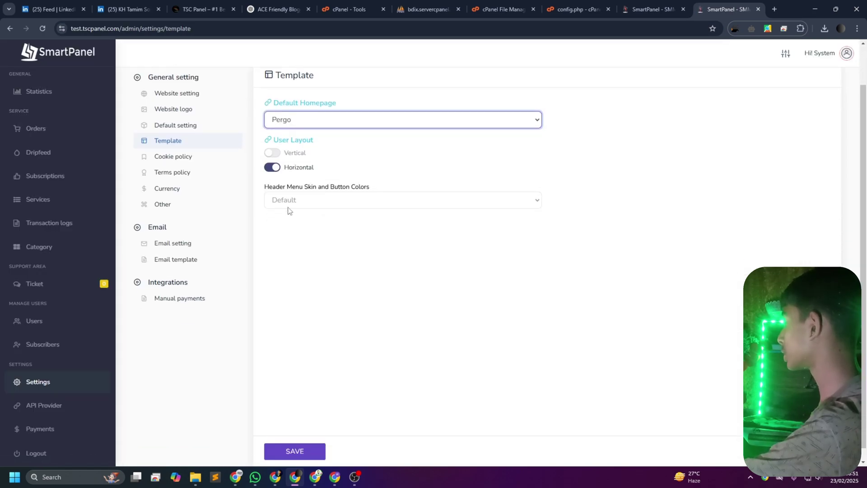
left_click(296, 443)
mouse_move(279, 478)
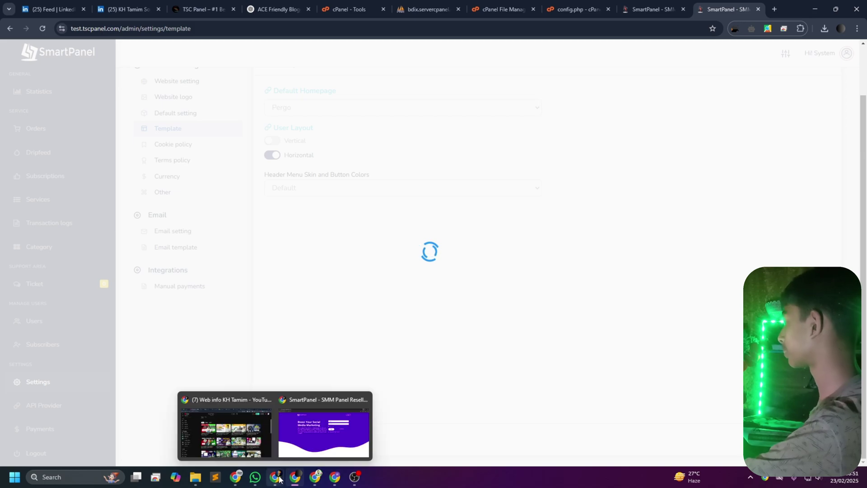
left_click(300, 440)
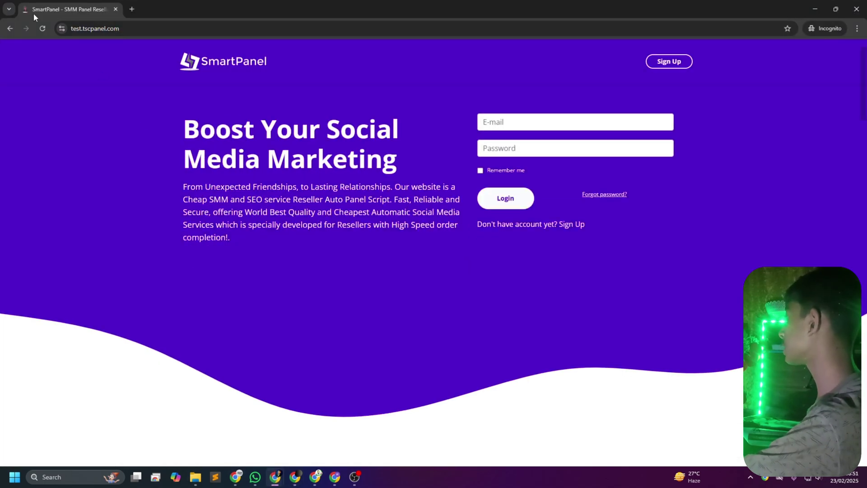
left_click(42, 28)
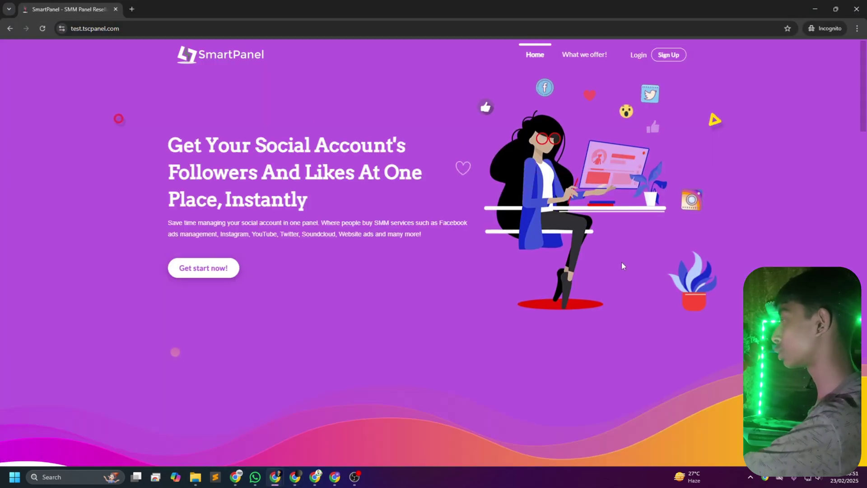
left_click(816, 6)
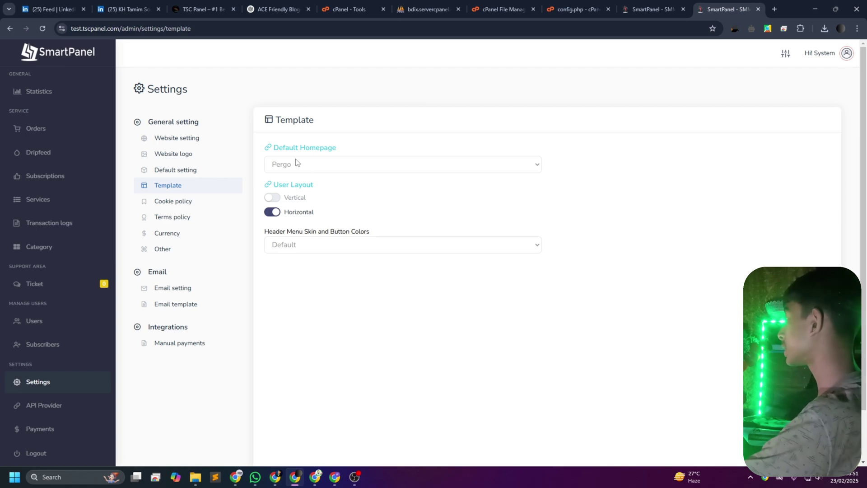
Switch the Default Homepage to Regular, save, and reload the public page to confirm it
left_click(296, 163)
left_click(288, 207)
scroll(298, 406, "down", 1)
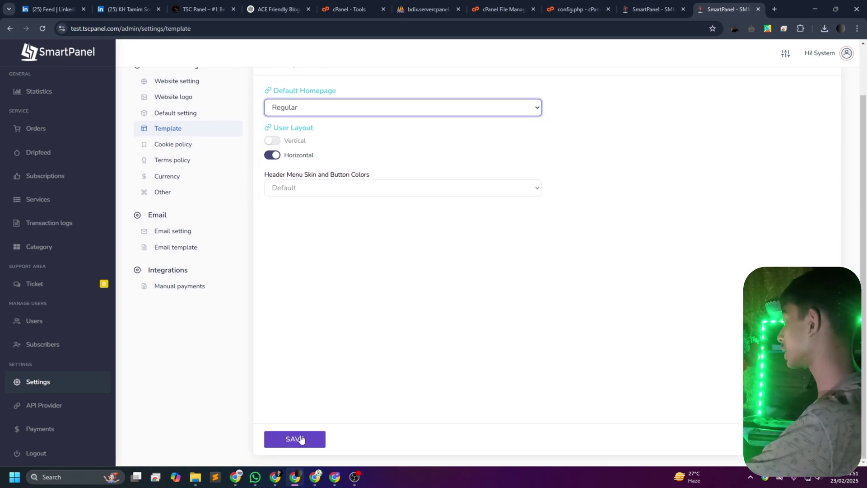
left_click(295, 439)
mouse_move(276, 474)
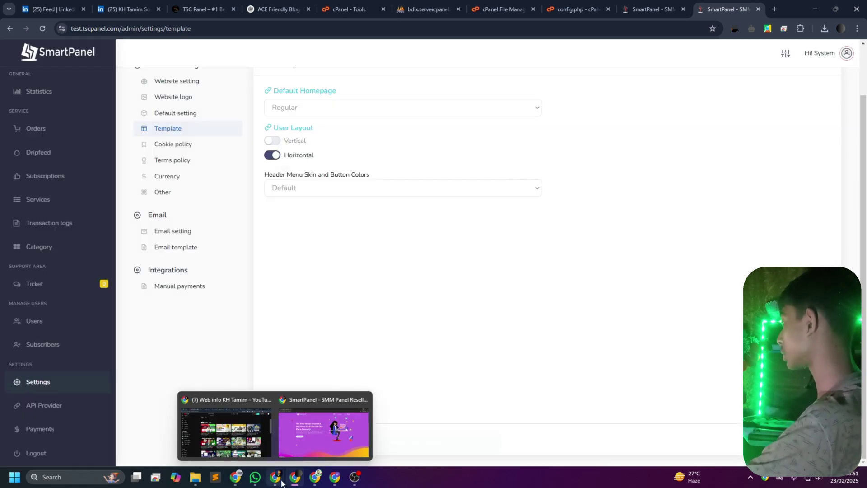
left_click(323, 429)
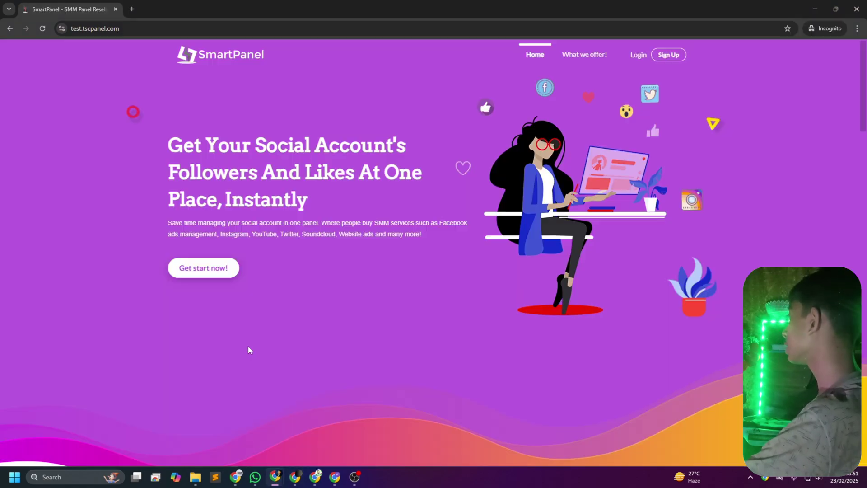
left_click(42, 28)
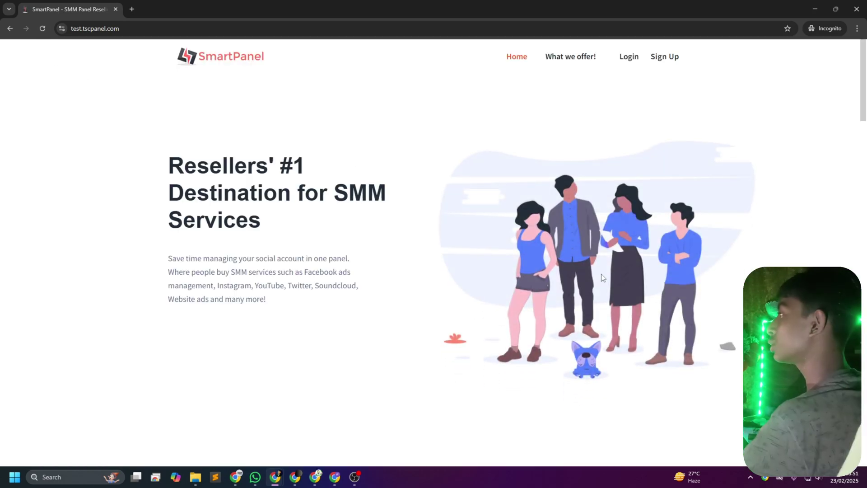
left_click(815, 9)
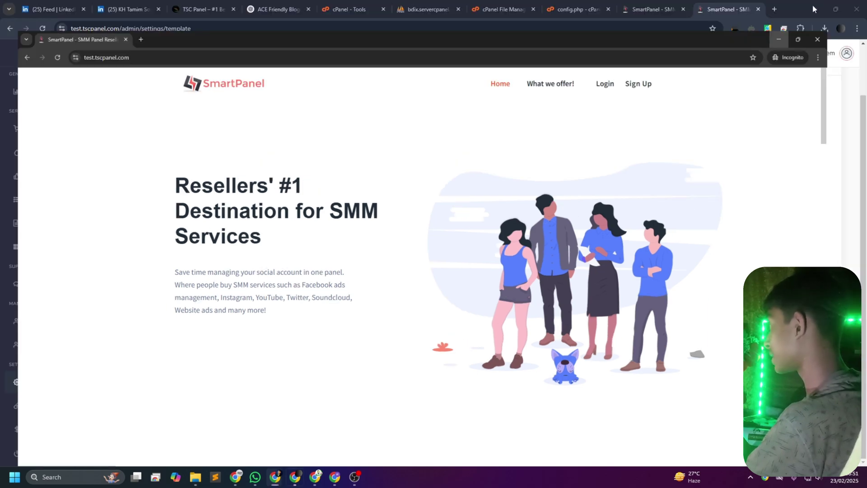
Review the Cookie policy, Terms policy, Currency and Other settings pages
left_click(182, 201)
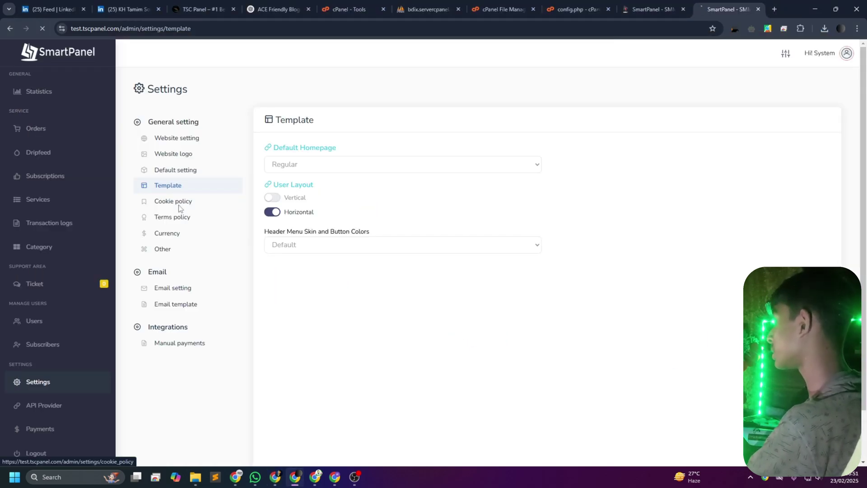
left_click(175, 217)
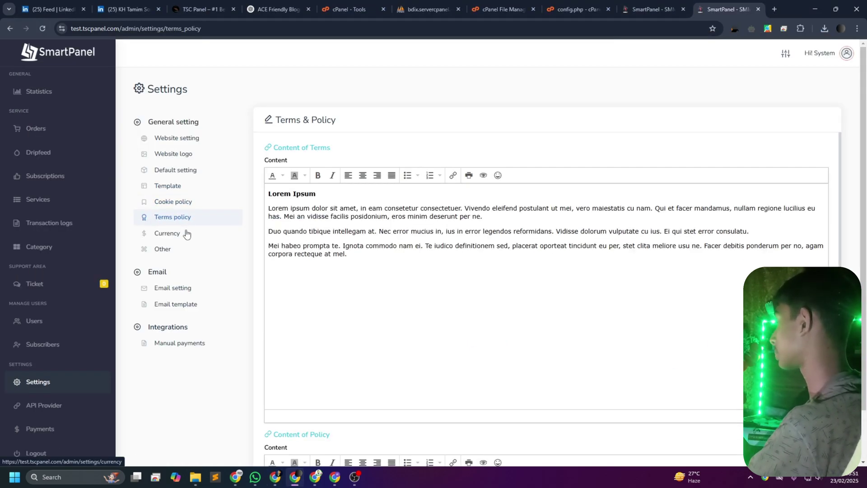
left_click(171, 236)
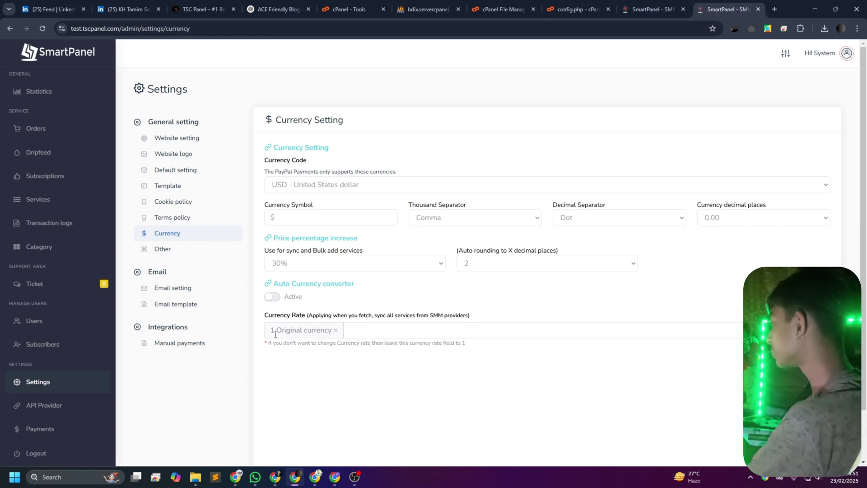
left_click(144, 249)
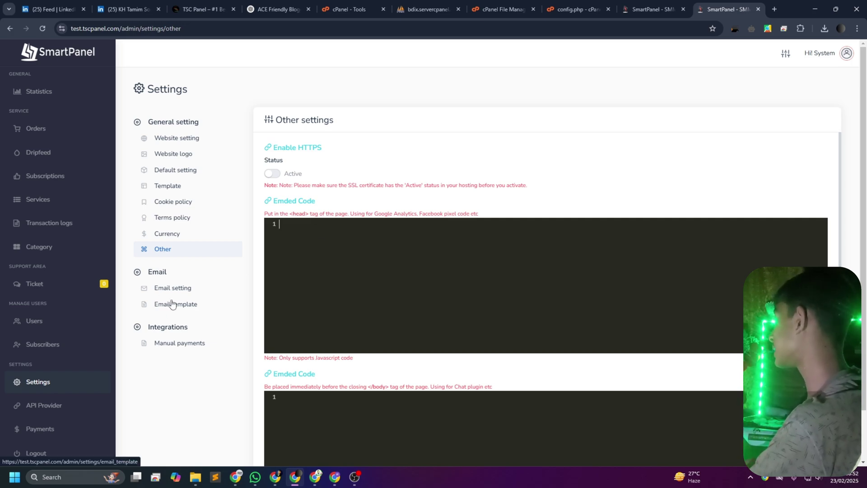
Review the Email setting and Manual payments integration settings
left_click(182, 286)
scroll(335, 269, "down", 1)
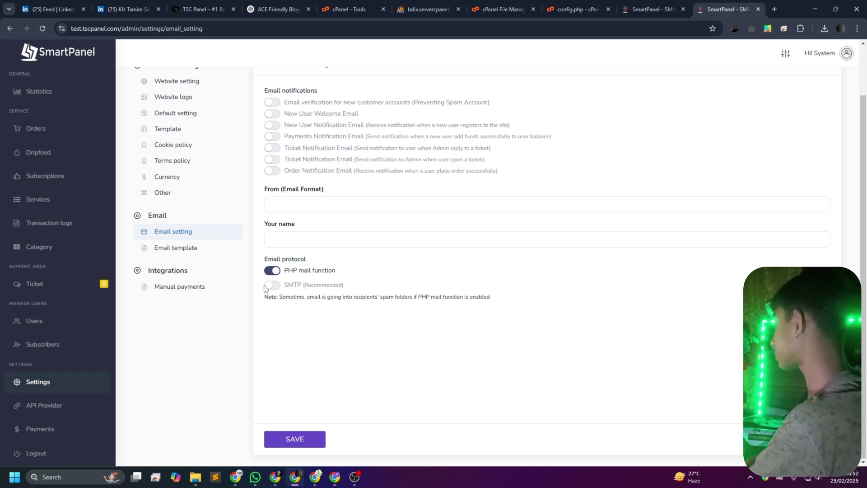
left_click(171, 289)
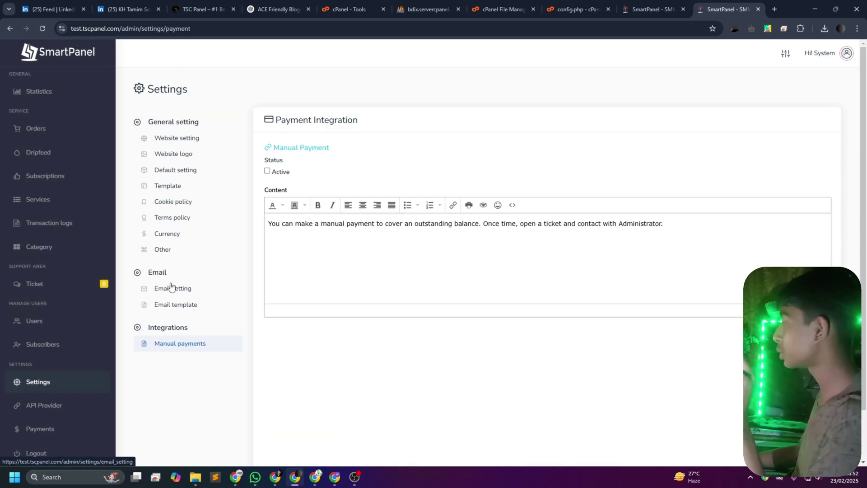
scroll(96, 257, "down", 4)
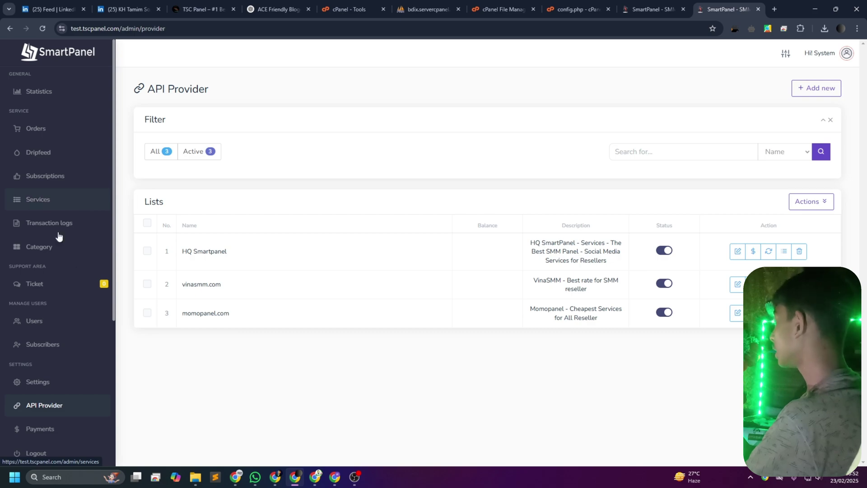
View Payment Bonuses and the Paypal and Stripe Payments list, then the empty Orders page
scroll(58, 232, "down", 2)
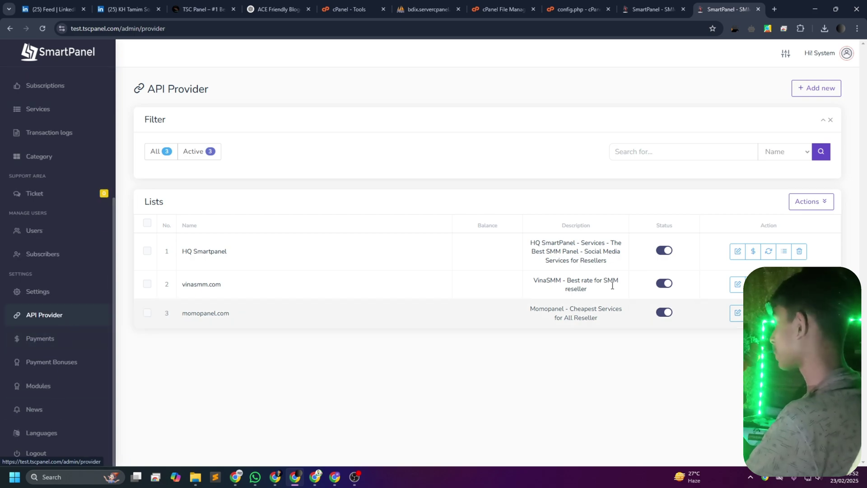
left_click(50, 361)
scroll(112, 340, "down", 5)
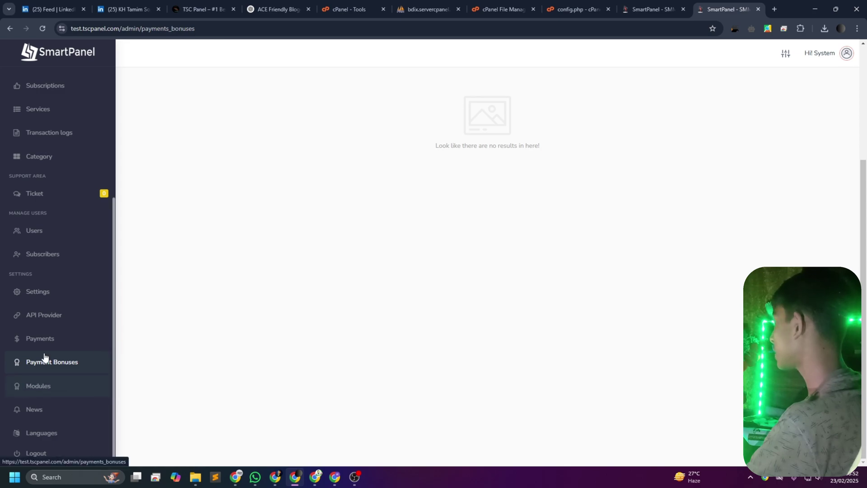
left_click(47, 339)
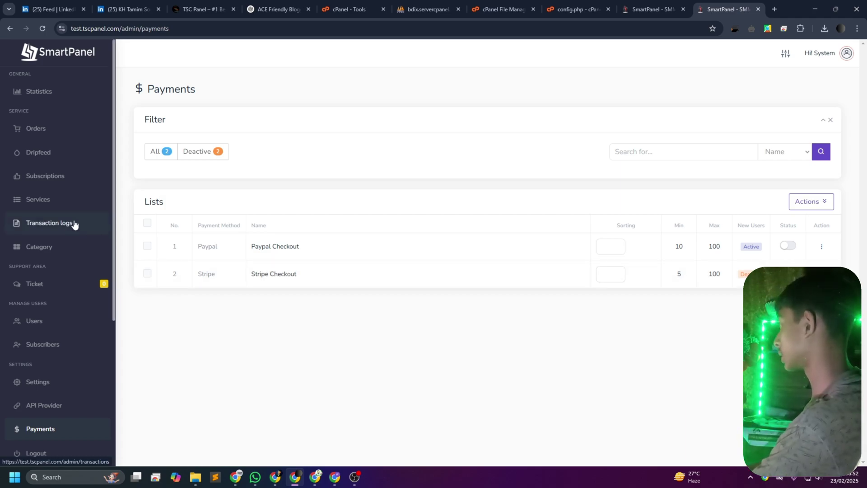
left_click(34, 128)
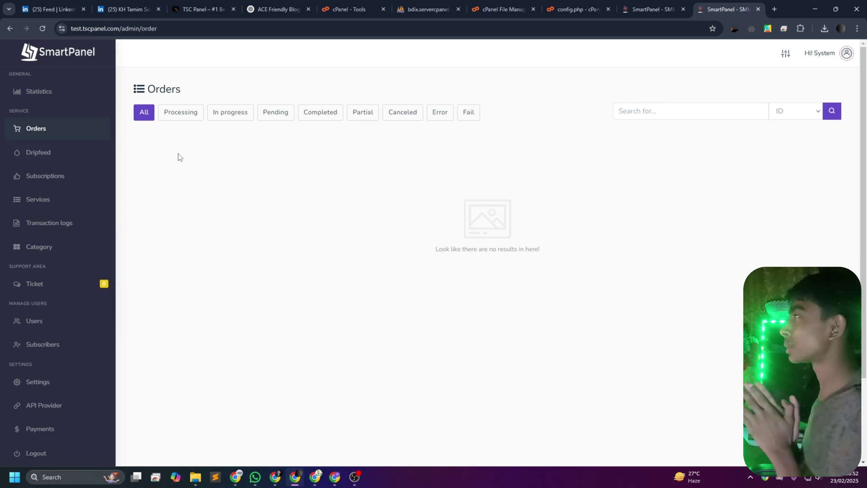